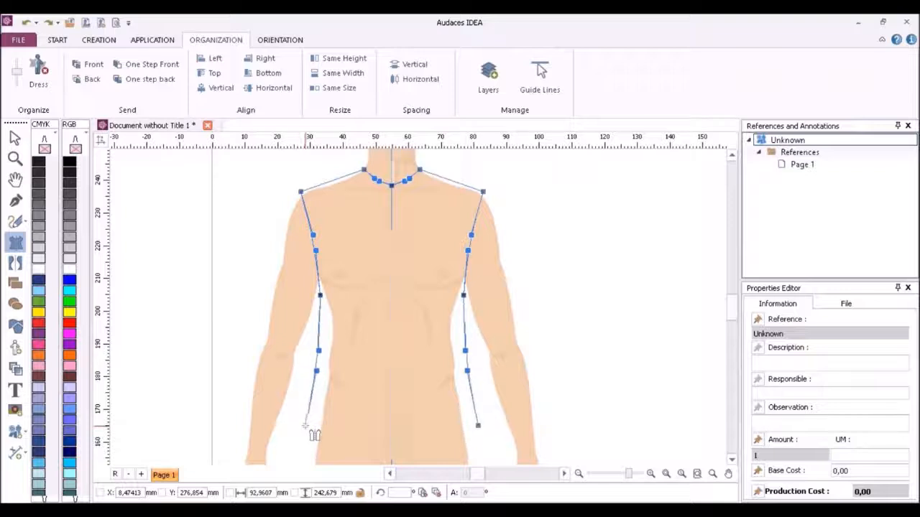
Draw the curved hem of the mirrored shirt body to the center axis, closing the shape.
{"action": "left_click", "coordinate": [324, 431]}
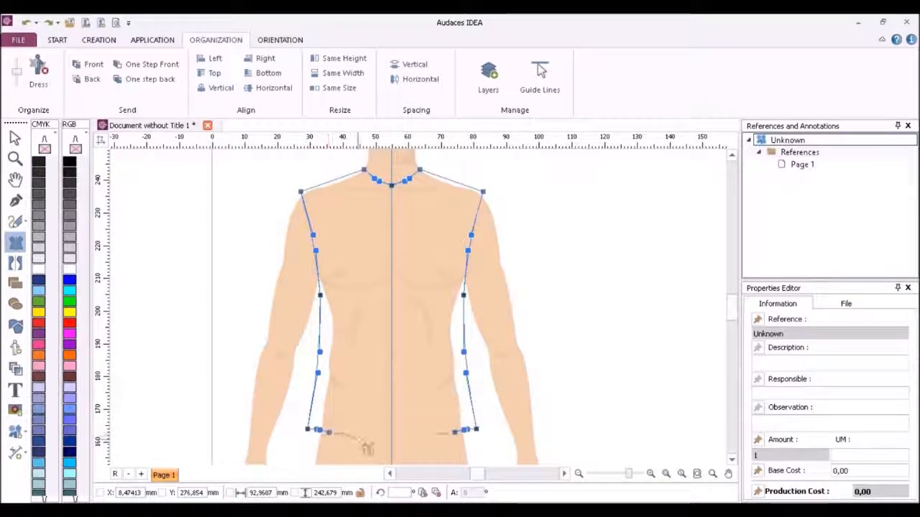
{"action": "left_click", "coordinate": [391, 446]}
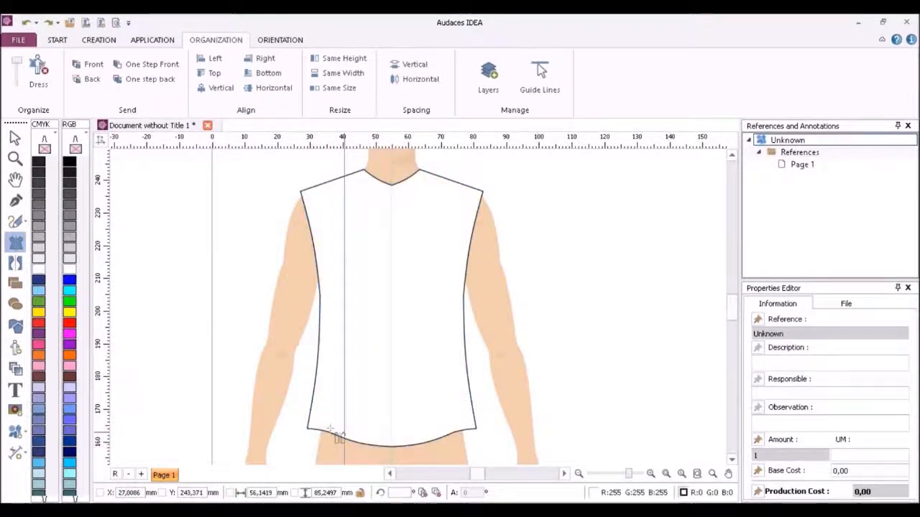
Draw a pair of mirrored short sleeves about the body's center axis, running from the shoulder points to the underarms.
{"action": "left_click", "coordinate": [16, 263]}
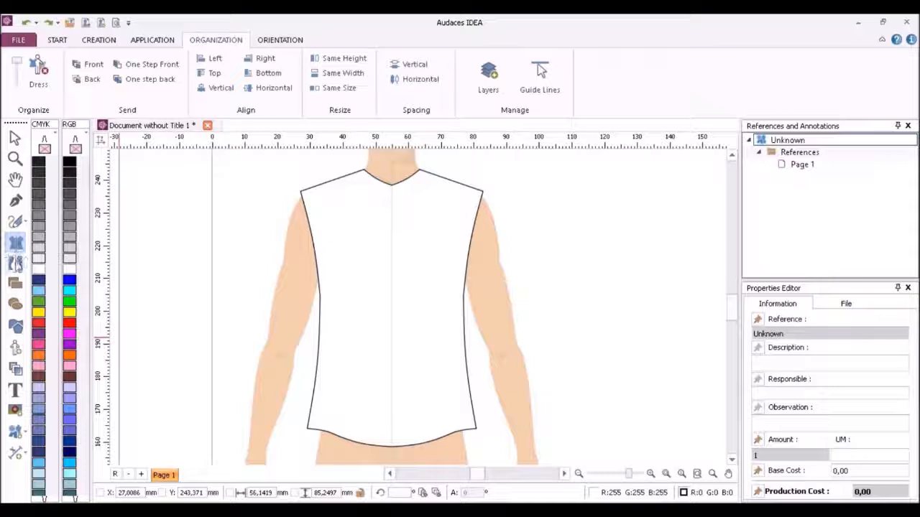
{"action": "left_click", "coordinate": [392, 270]}
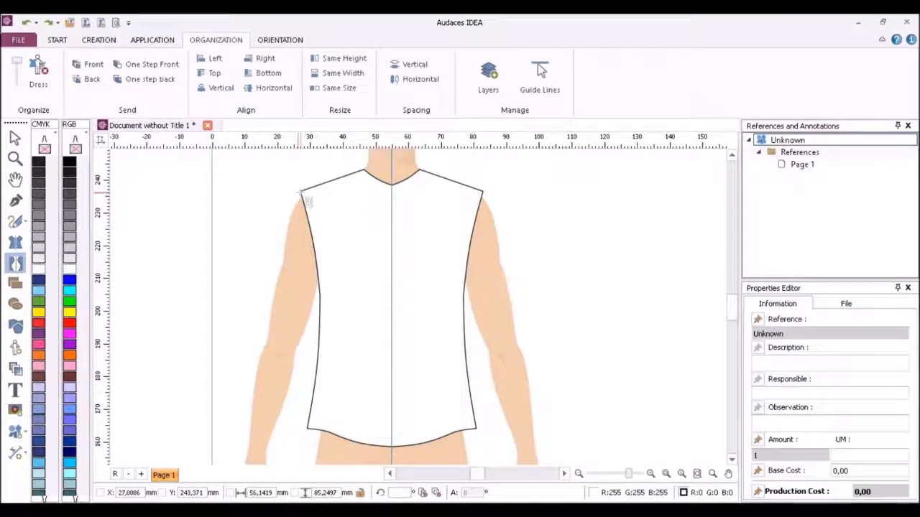
{"action": "left_click_drag", "start_coordinate": [300, 192], "coordinate": [268, 287]}
{"action": "left_click_drag", "start_coordinate": [322, 297], "coordinate": [301, 192]}
Round the sleeves' outer curve near the shoulders and send the sleeves one step back behind the shirt body.
{"action": "left_click", "coordinate": [15, 138]}
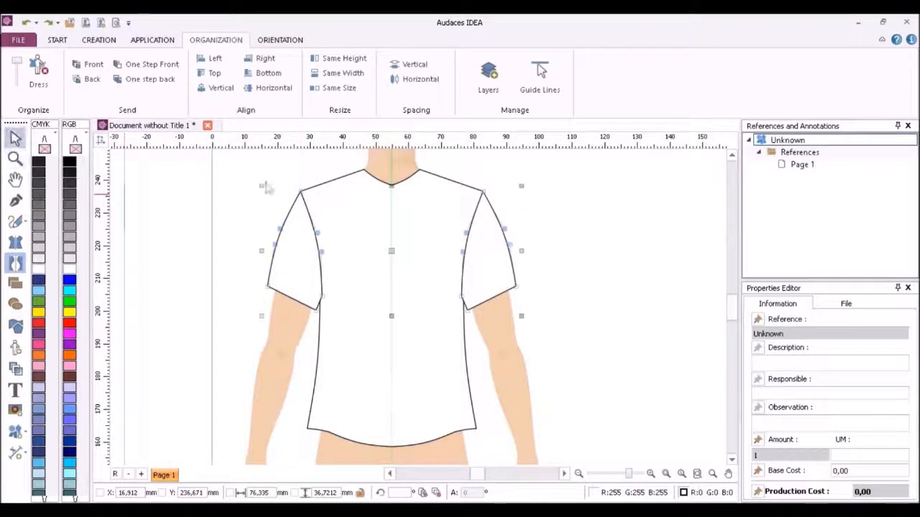
{"action": "left_click_drag", "start_coordinate": [281, 230], "coordinate": [283, 213]}
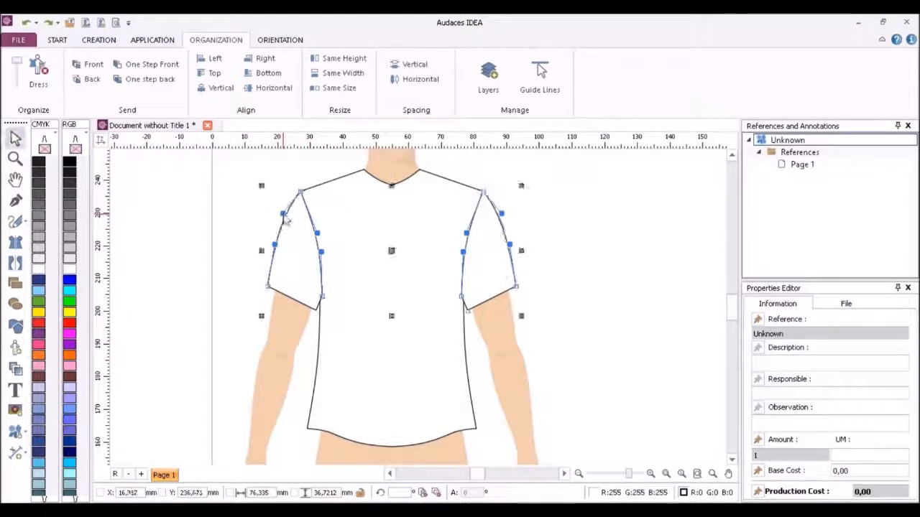
{"action": "left_click", "coordinate": [149, 79]}
Add mirrored hem lines across both sleeves, just above and parallel to the cuff edges.
{"action": "left_click", "coordinate": [386, 170]}
{"action": "scroll", "coordinate": [383, 171], "scroll_direction": "up", "scroll_amount": 1}
{"action": "left_click", "coordinate": [15, 263]}
{"action": "left_click", "coordinate": [404, 305]}
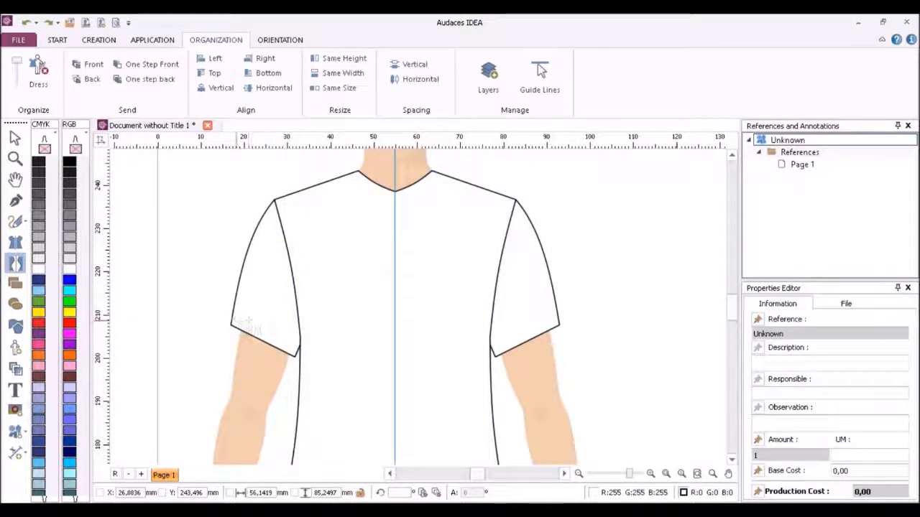
{"action": "left_click", "coordinate": [299, 353]}
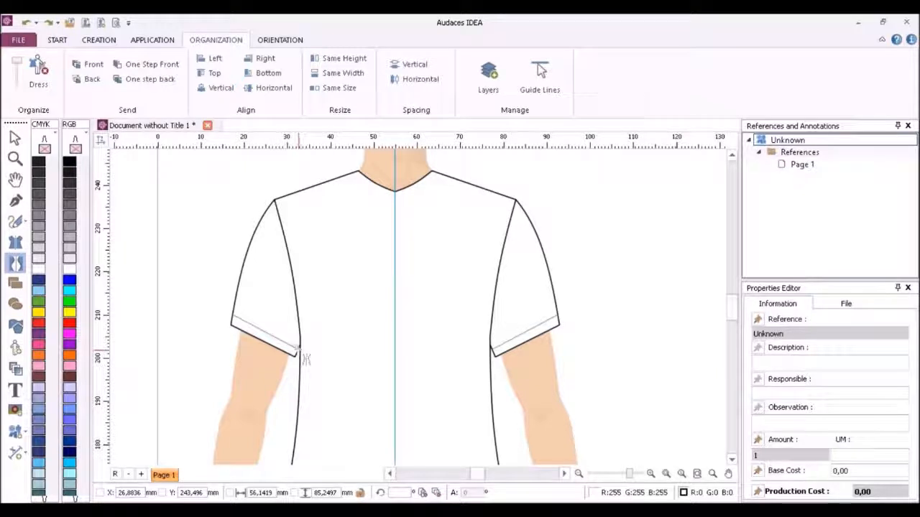
{"action": "right_click", "coordinate": [297, 349]}
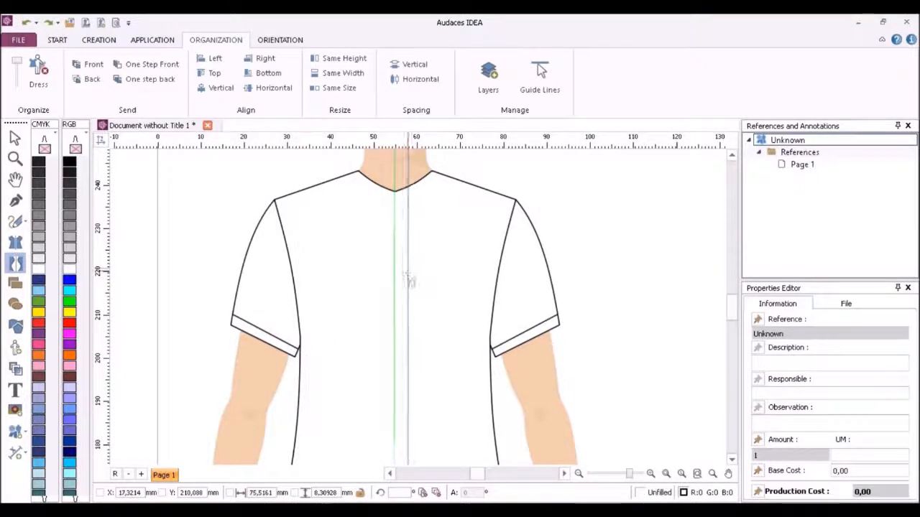
Draw mirrored yoke lines just below the shoulder edges, from the armholes to the neckline.
{"action": "left_click", "coordinate": [275, 203]}
{"action": "left_click", "coordinate": [365, 176]}
{"action": "right_click", "coordinate": [365, 177]}
Draw a closed, mirrored pair of pointed collar halves around the neckline, meeting near the center front.
{"action": "scroll", "coordinate": [394, 170], "scroll_direction": "up", "scroll_amount": 1}
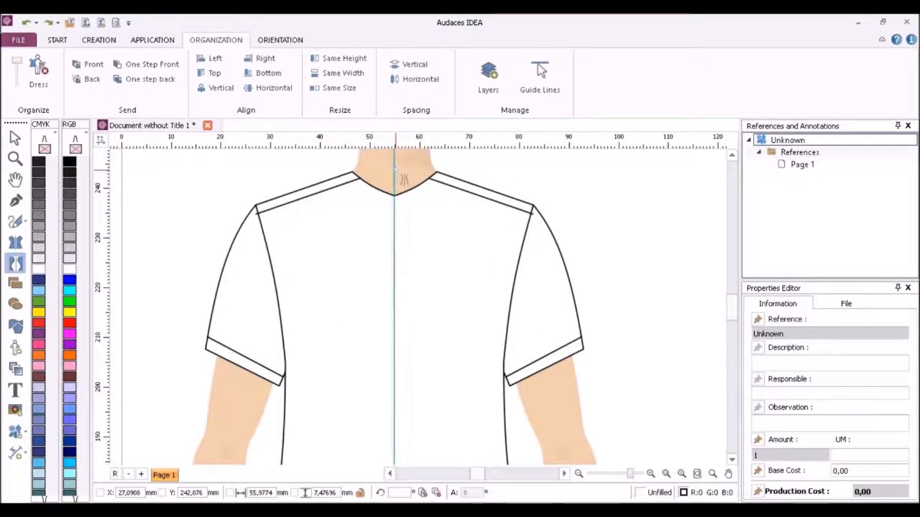
{"action": "left_click", "coordinate": [355, 156]}
{"action": "left_click", "coordinate": [334, 178]}
{"action": "left_click", "coordinate": [385, 216]}
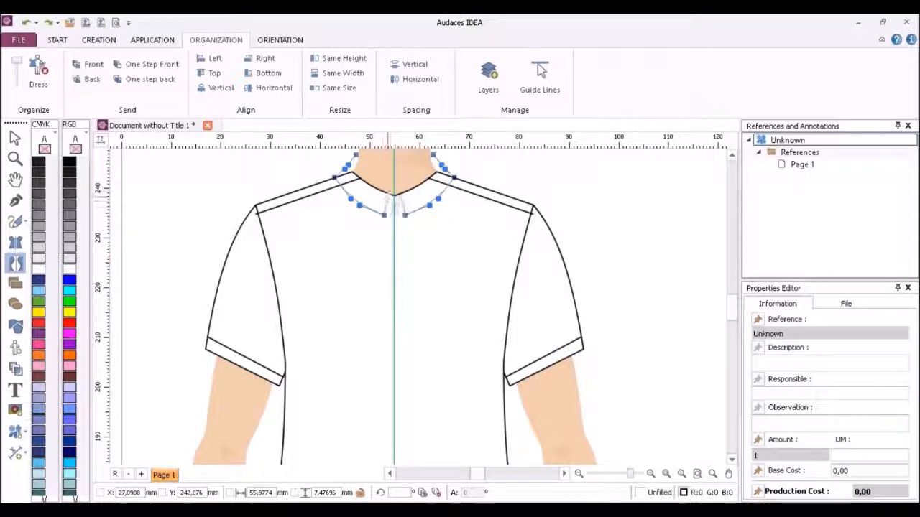
{"action": "left_click", "coordinate": [391, 190]}
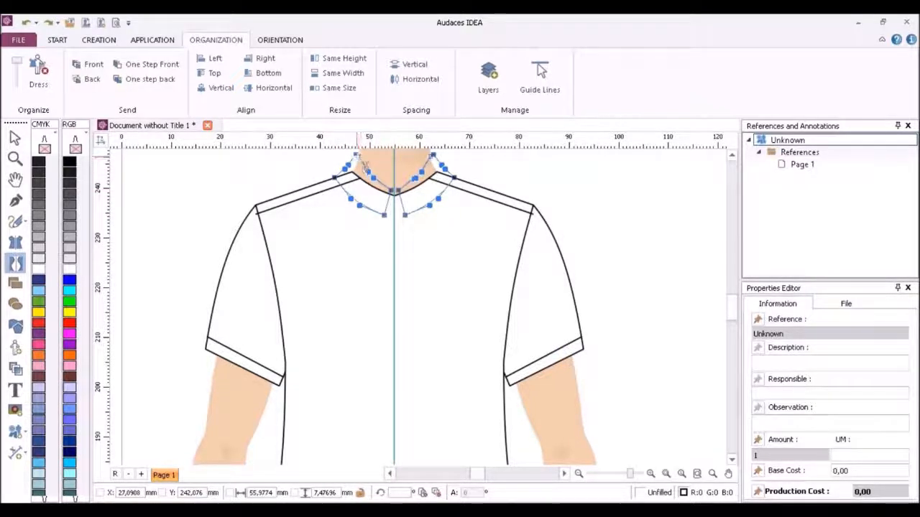
{"action": "left_click", "coordinate": [356, 155]}
Lower the collar tips slightly.
{"action": "left_click", "coordinate": [15, 138]}
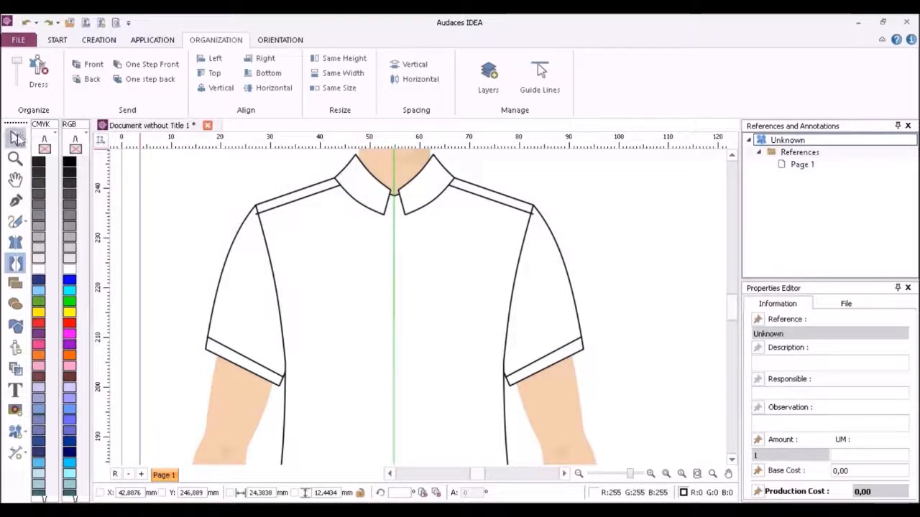
{"action": "left_click", "coordinate": [401, 216]}
{"action": "left_click_drag", "start_coordinate": [384, 214], "coordinate": [383, 218]}
Draw a placket rectangle about 4.3 by 80.3 mm down the center front and send it one step back behind the collar.
{"action": "scroll", "coordinate": [382, 205], "scroll_direction": "down", "scroll_amount": 2}
{"action": "left_click", "coordinate": [397, 208]}
{"action": "left_click", "coordinate": [15, 283]}
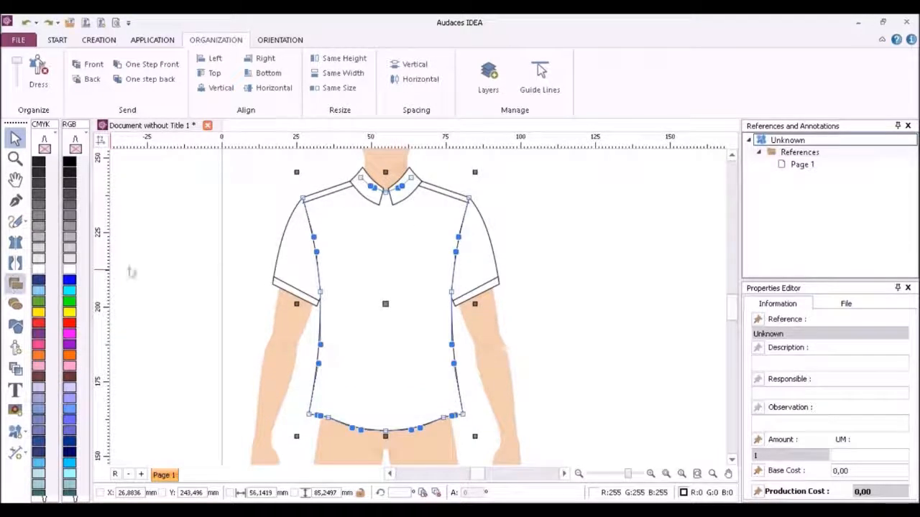
{"action": "left_click_drag", "start_coordinate": [380, 191], "coordinate": [397, 436]}
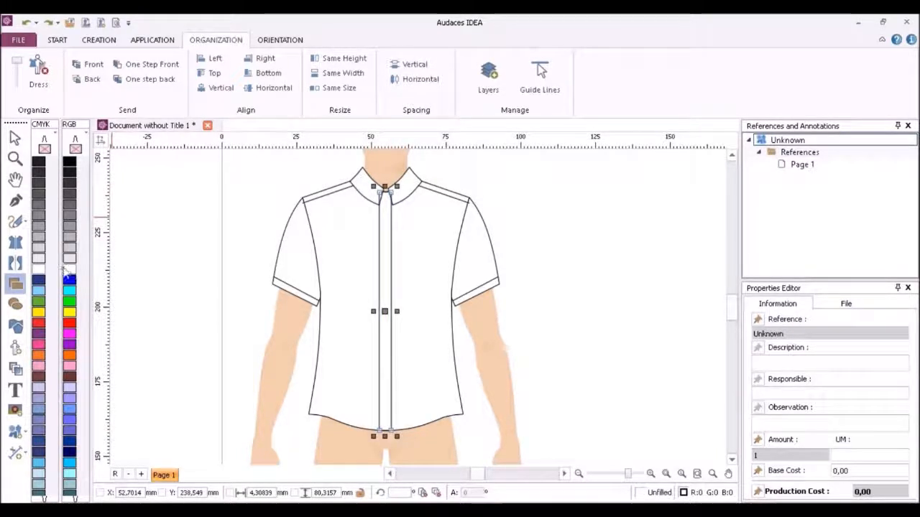
{"action": "left_click", "coordinate": [144, 79]}
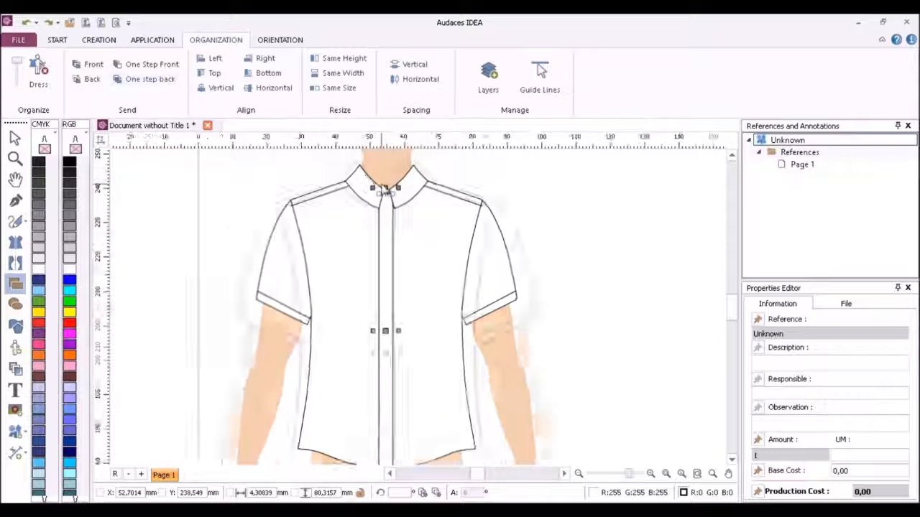
Add a white rectangle about 4.7 by 2.5 mm at the top of the placket and send it behind the collar.
{"action": "scroll", "coordinate": [380, 183], "scroll_direction": "up", "scroll_amount": 2}
{"action": "left_click_drag", "start_coordinate": [379, 198], "coordinate": [403, 213]}
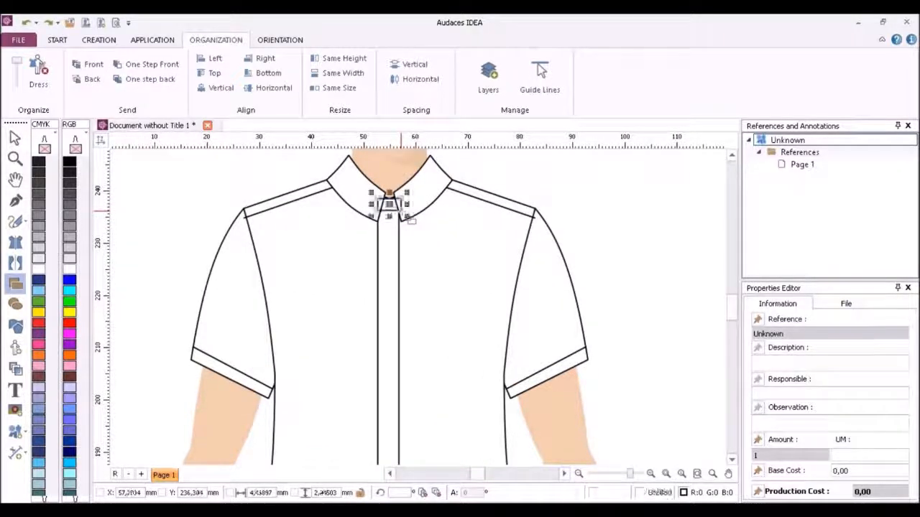
{"action": "left_click", "coordinate": [68, 269]}
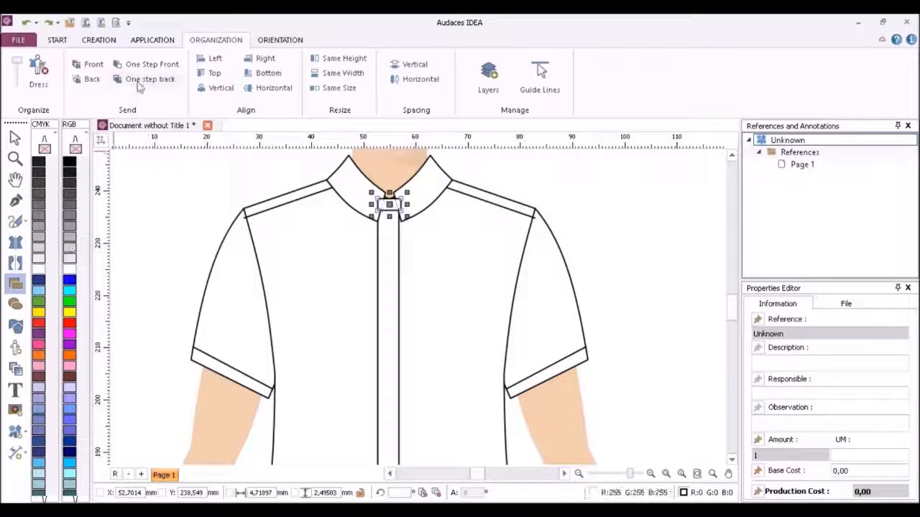
Adjust the outer ends of the yoke lines to meet the armhole edges.
{"action": "left_click", "coordinate": [16, 140]}
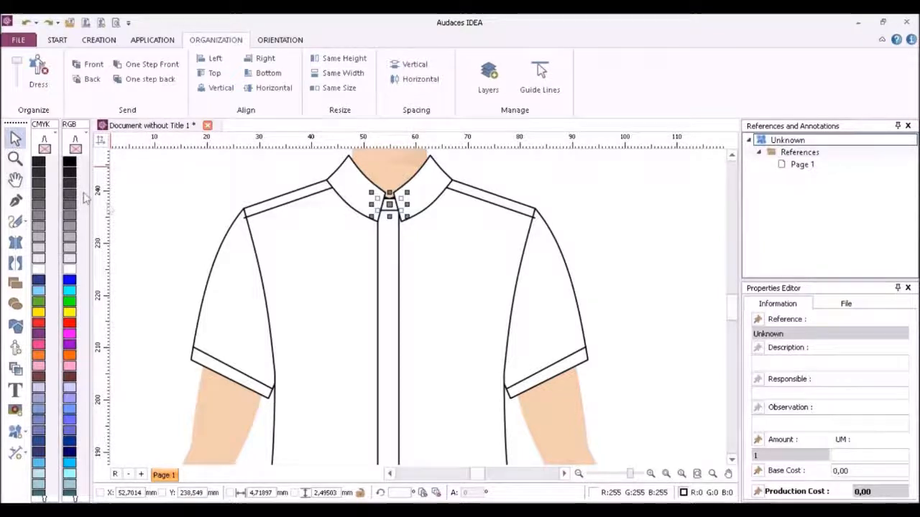
{"action": "left_click", "coordinate": [201, 209]}
{"action": "left_click", "coordinate": [265, 215]}
{"action": "left_click_drag", "start_coordinate": [243, 217], "coordinate": [246, 218]}
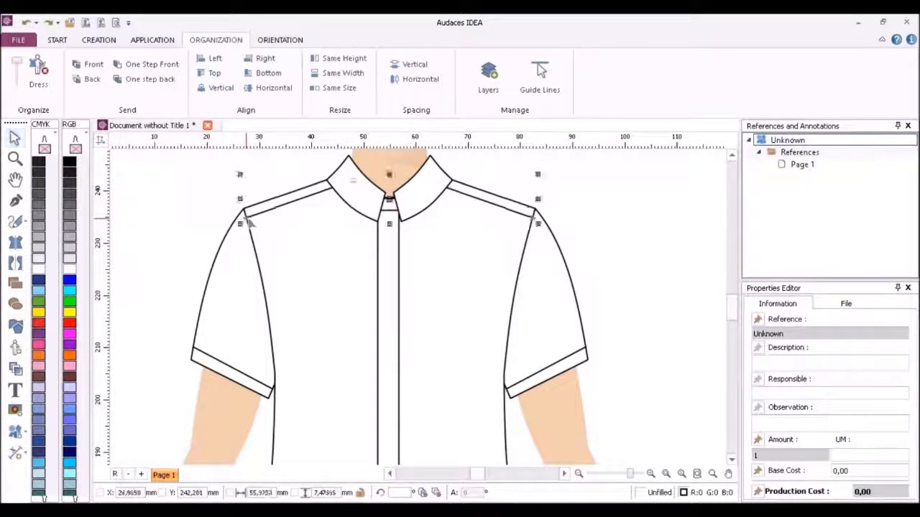
Align the placket and the small neck rectangle with the shirt body on a common vertical center.
{"action": "left_click", "coordinate": [286, 201]}
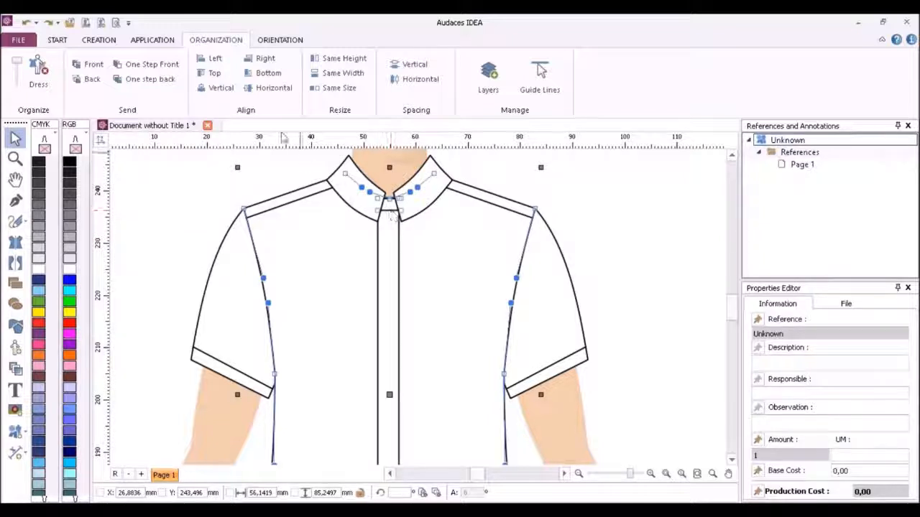
{"action": "left_click", "coordinate": [220, 88]}
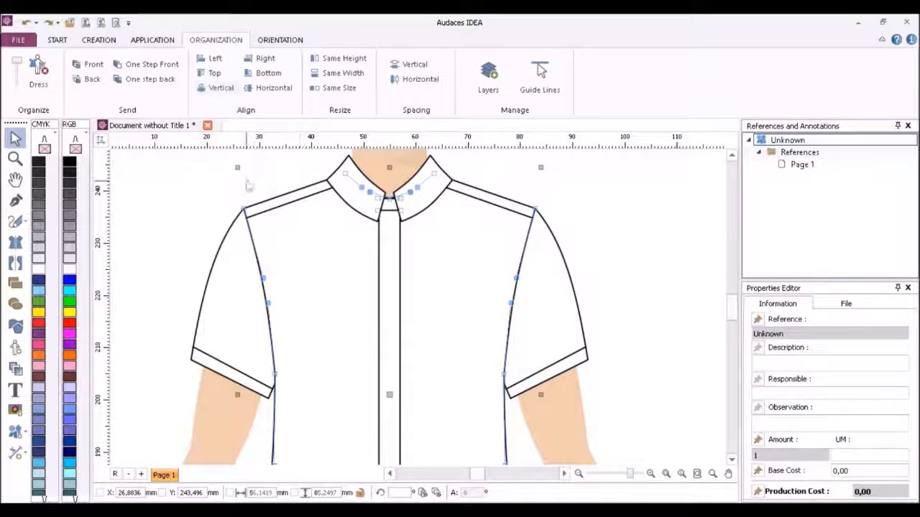
Select the armhole segments of the shirt body and apply the standard CT001 seam to them.
{"action": "scroll", "coordinate": [352, 187], "scroll_direction": "down", "scroll_amount": 3}
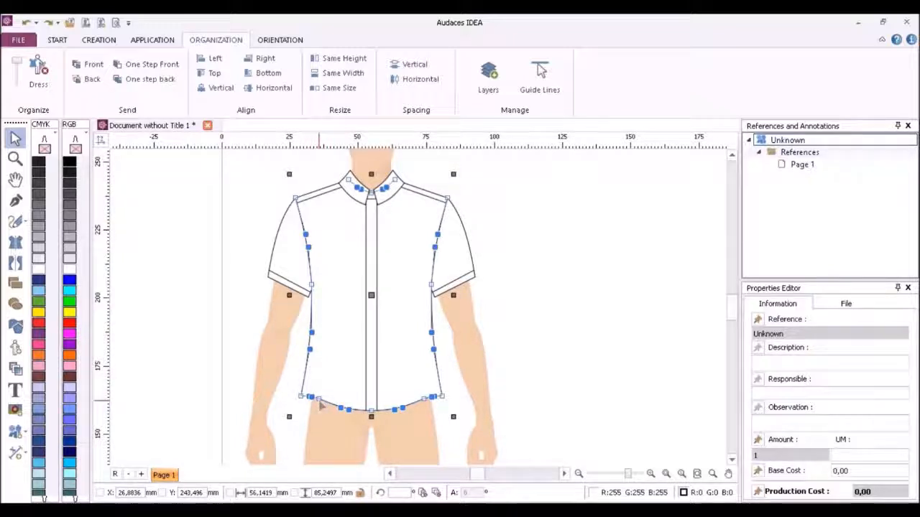
{"action": "left_click", "coordinate": [322, 401], "text": "shift"}
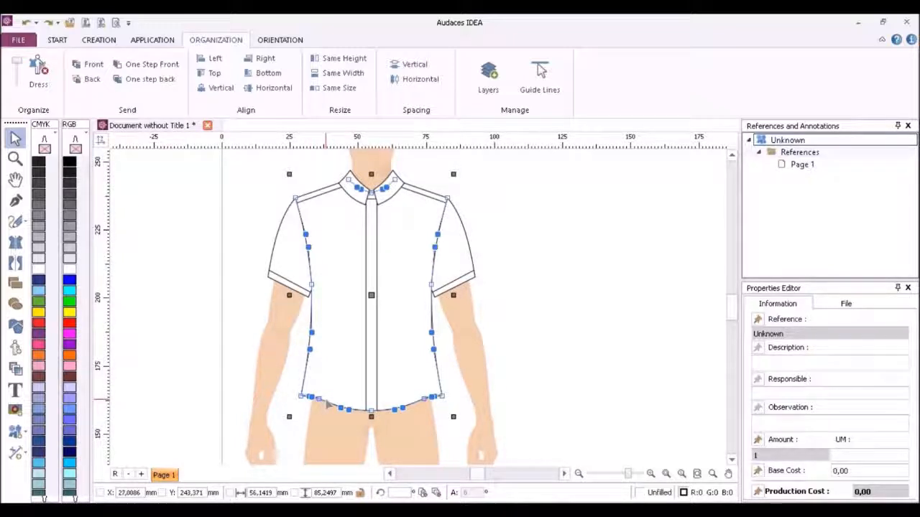
{"action": "left_click", "coordinate": [309, 261], "text": "shift"}
{"action": "scroll", "coordinate": [299, 195], "scroll_direction": "up", "scroll_amount": 3}
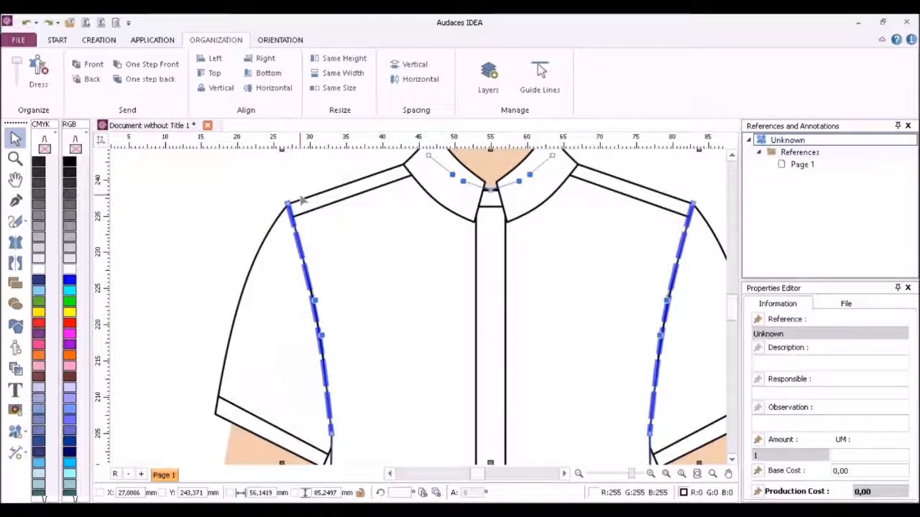
{"action": "left_click", "coordinate": [152, 39]}
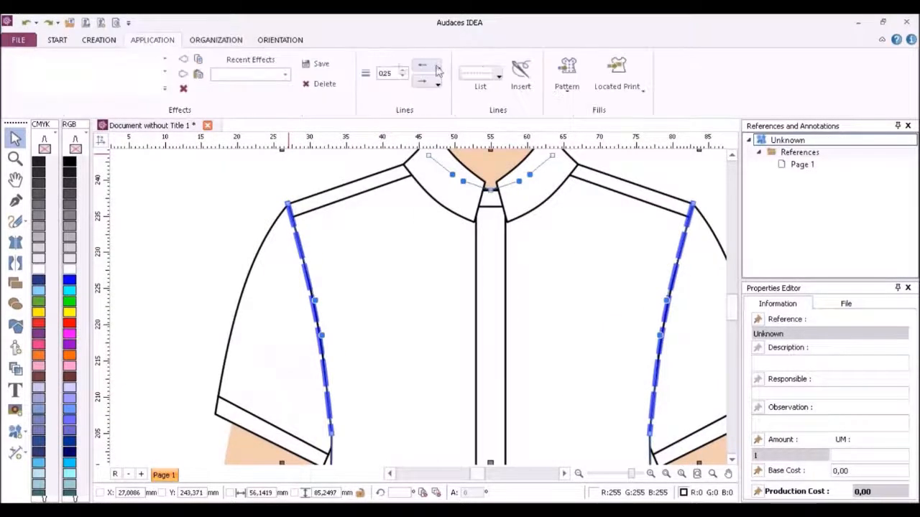
{"action": "left_click", "coordinate": [480, 74]}
{"action": "left_click", "coordinate": [545, 185]}
{"action": "left_click", "coordinate": [562, 389]}
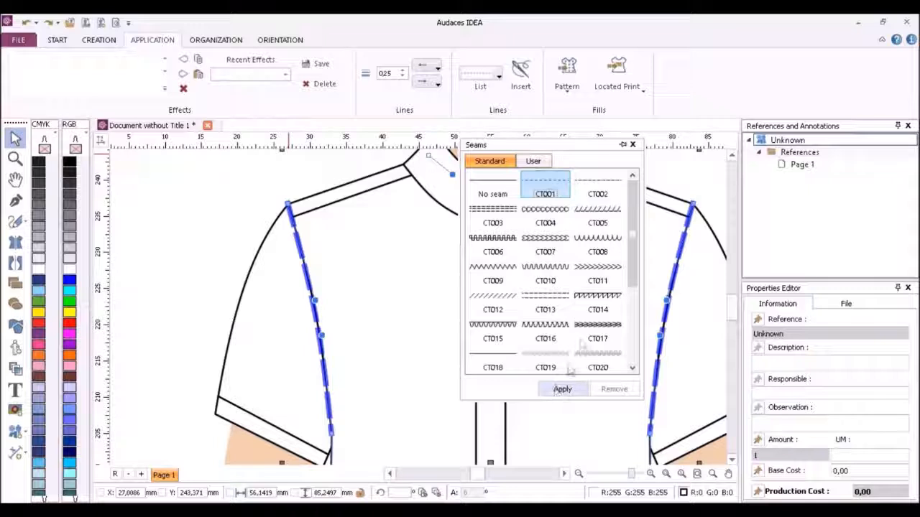
{"action": "left_click", "coordinate": [633, 145]}
Set the armhole seam's vertical offset to 0.50 and its line thickness to 0.20.
{"action": "left_click", "coordinate": [330, 29]}
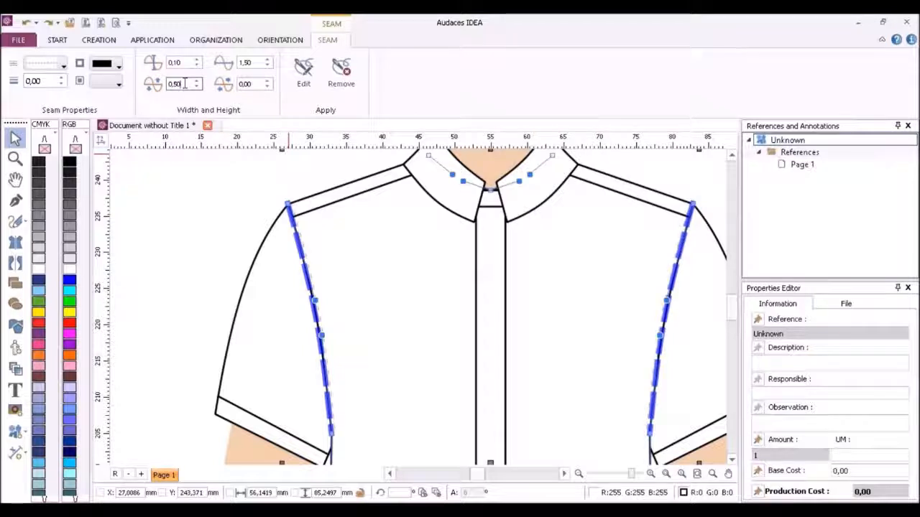
{"action": "left_click", "coordinate": [61, 79]}
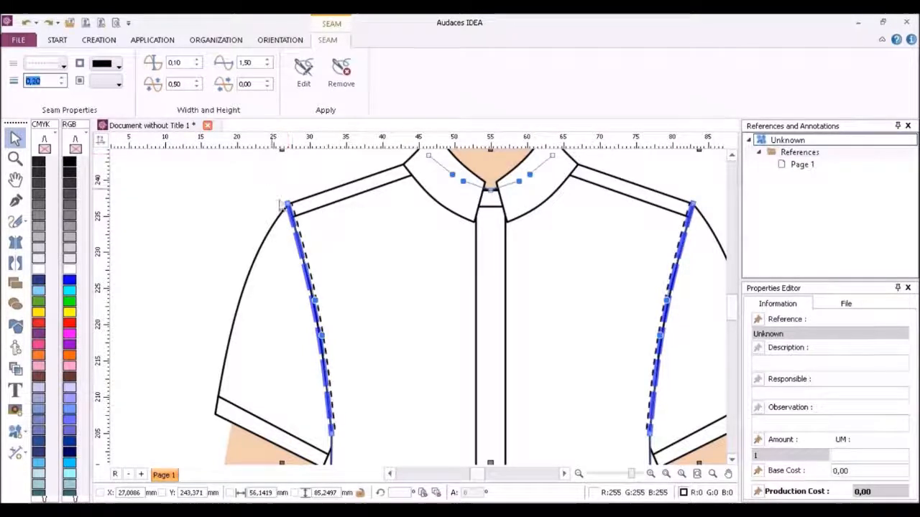
Copy the armhole seam effect and paste it onto the mirrored yoke lines below the shoulders.
{"action": "left_click", "coordinate": [163, 40]}
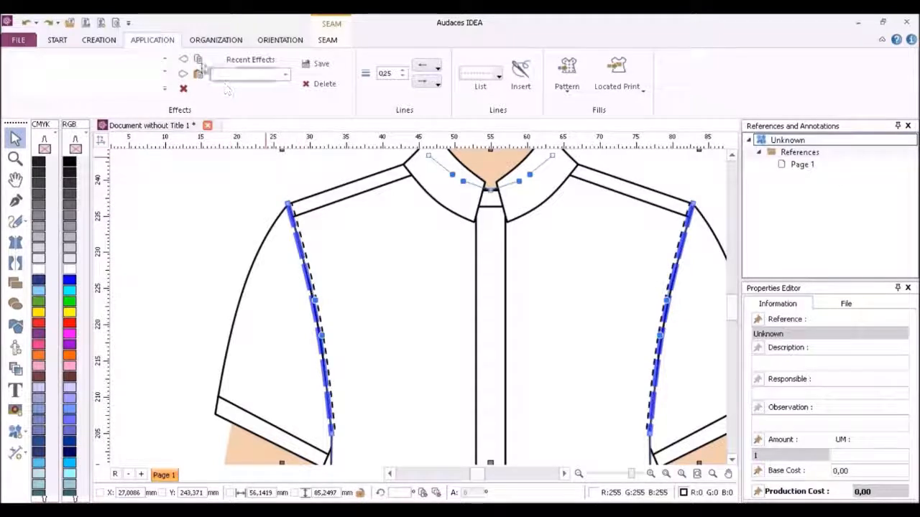
{"action": "left_click", "coordinate": [319, 200]}
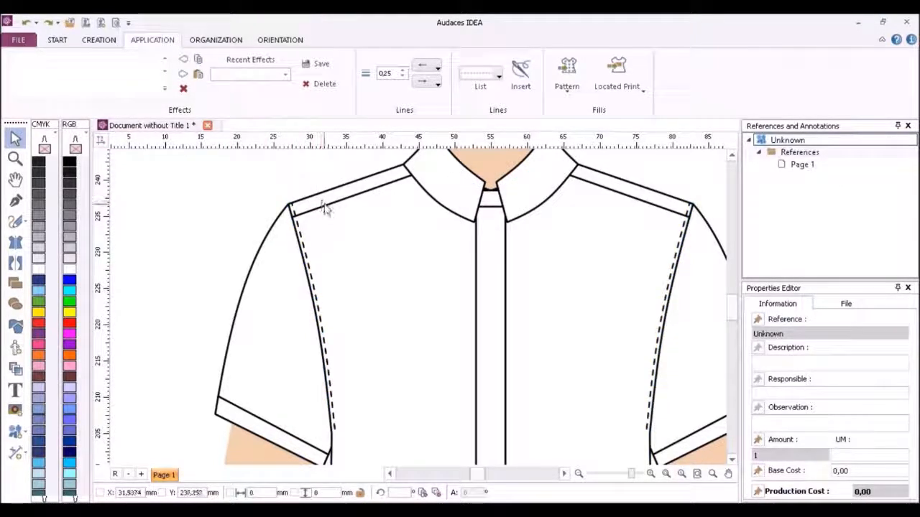
{"action": "left_click", "coordinate": [314, 206]}
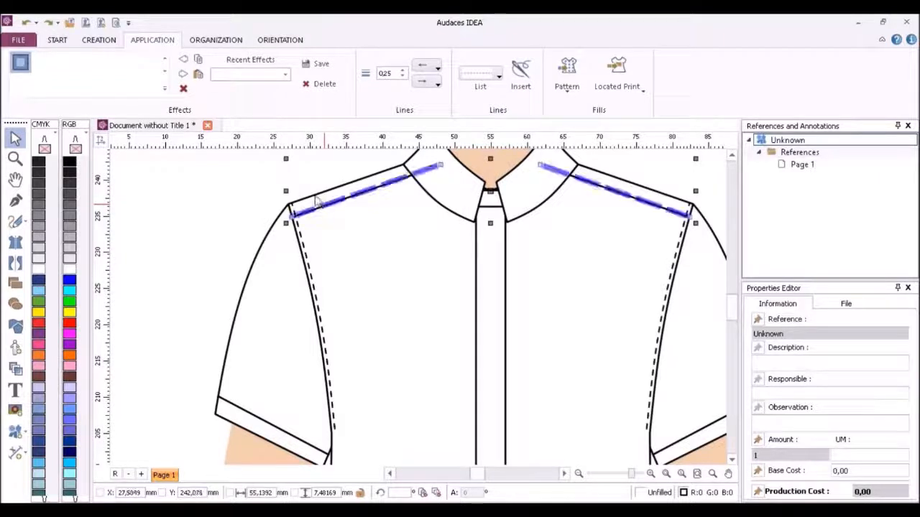
Select the collar's lower and front edge segments and paste the copied seam effect onto them.
{"action": "scroll", "coordinate": [184, 221], "scroll_direction": "down", "scroll_amount": 3}
{"action": "scroll", "coordinate": [343, 199], "scroll_direction": "up", "scroll_amount": 3}
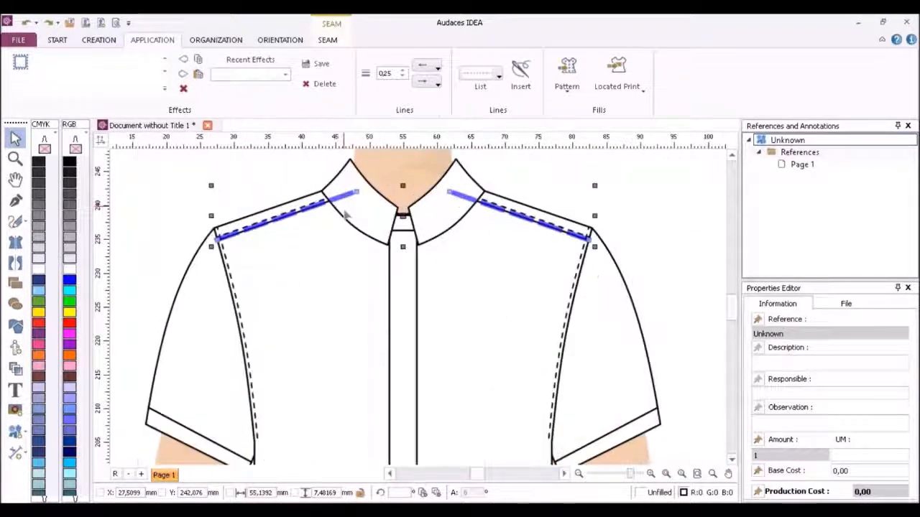
{"action": "left_click", "coordinate": [344, 219]}
{"action": "left_click", "coordinate": [344, 219]}
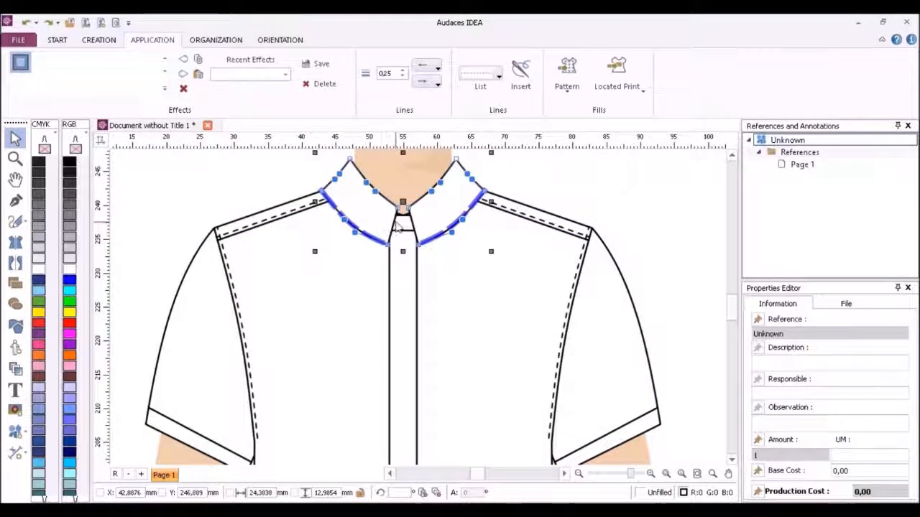
{"action": "left_click", "coordinate": [393, 224], "text": "shift"}
{"action": "left_click", "coordinate": [199, 74]}
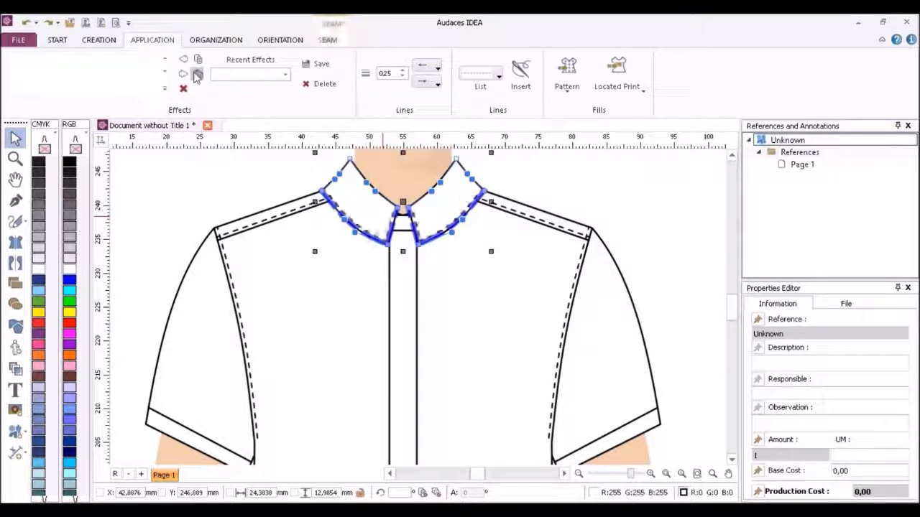
Paste the copied seam effect onto both front placket lines and set the seam's vertical offset to -0.50.
{"action": "left_click", "coordinate": [514, 190]}
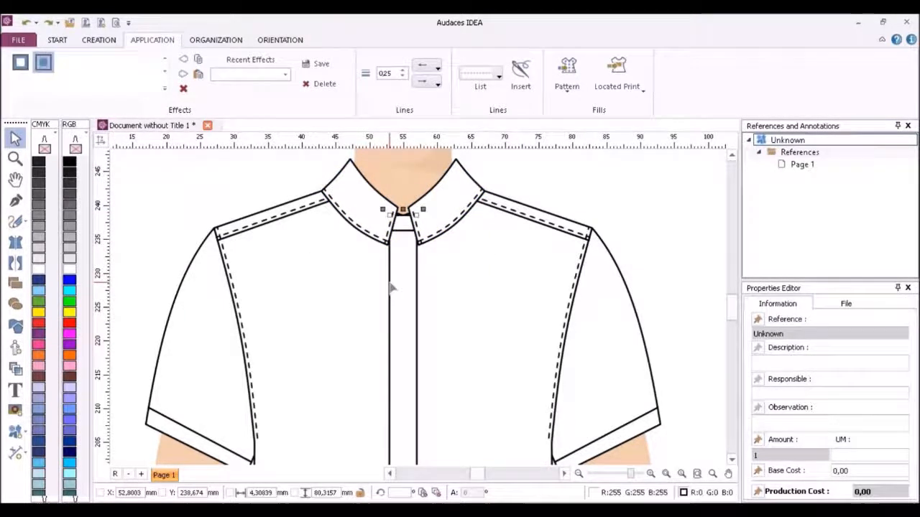
{"action": "left_click", "coordinate": [389, 286]}
{"action": "left_click", "coordinate": [415, 284], "text": "shift"}
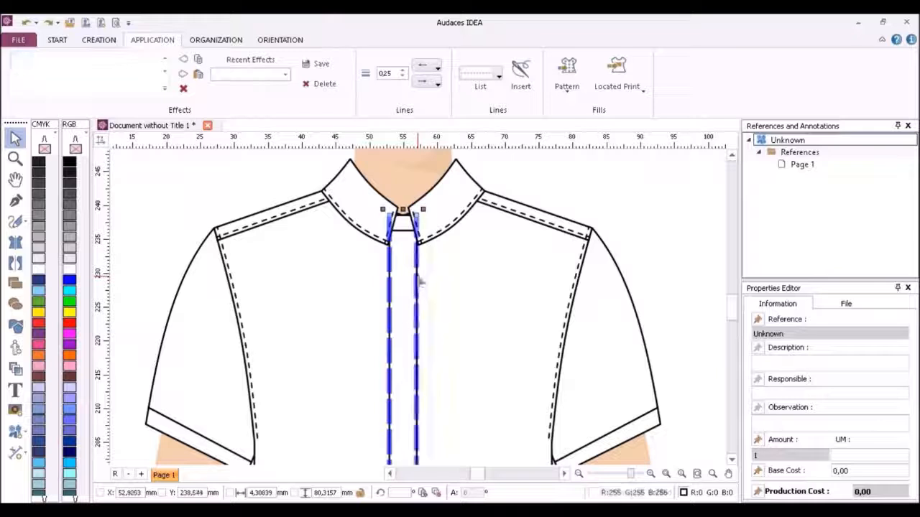
{"action": "left_click", "coordinate": [199, 75]}
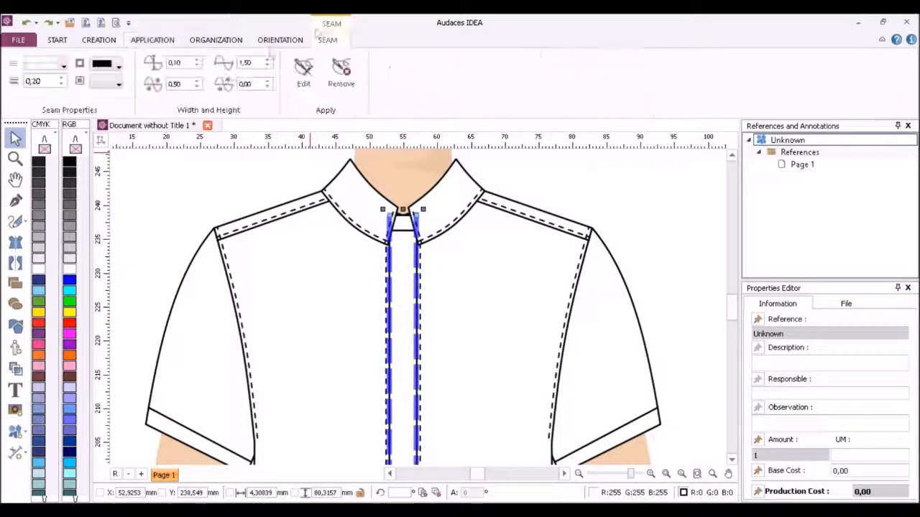
{"action": "left_click", "coordinate": [196, 87]}
{"action": "left_click", "coordinate": [196, 87]}
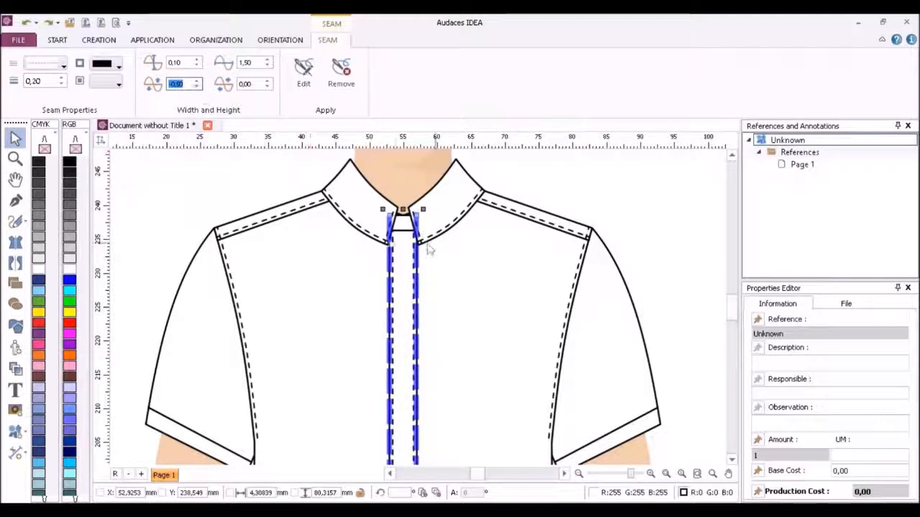
Give the collar stand's lower line the same dashed seam and shift its vertical offset to the negative side.
{"action": "left_click", "coordinate": [398, 237]}
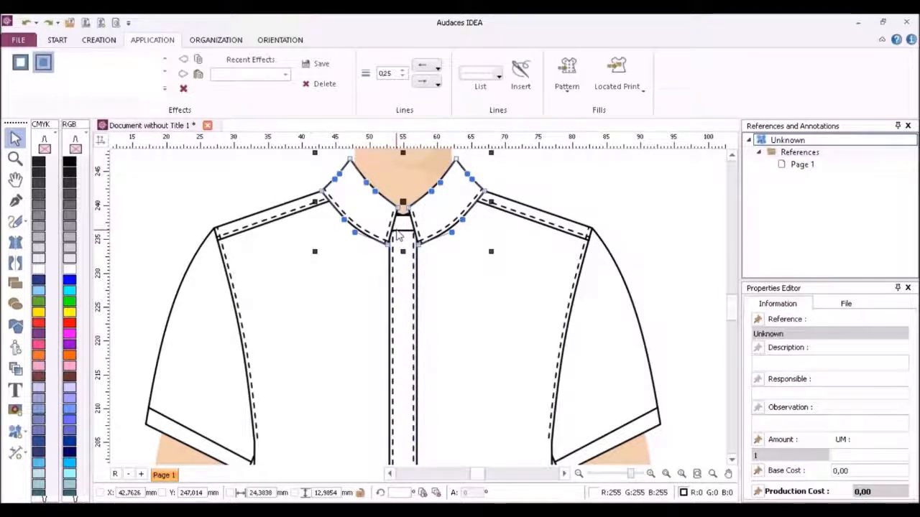
{"action": "left_click", "coordinate": [402, 236]}
{"action": "left_click", "coordinate": [401, 231]}
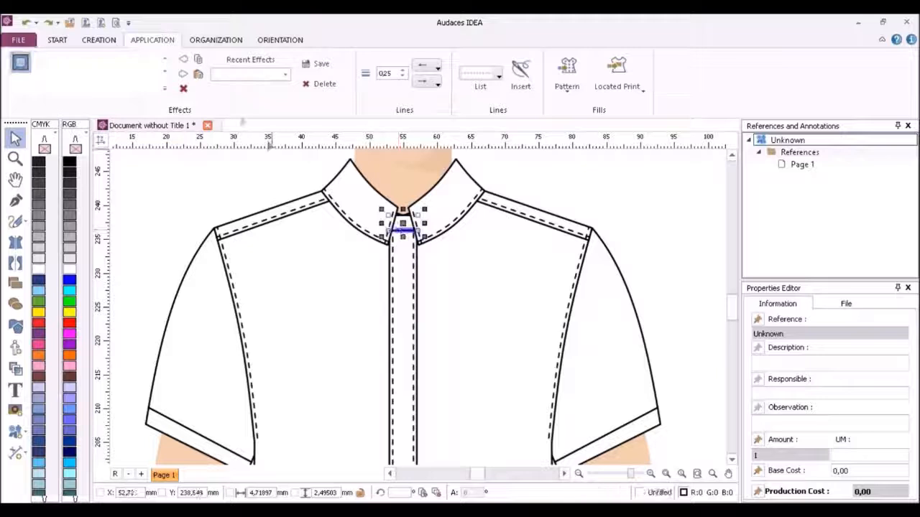
{"action": "left_click", "coordinate": [334, 26]}
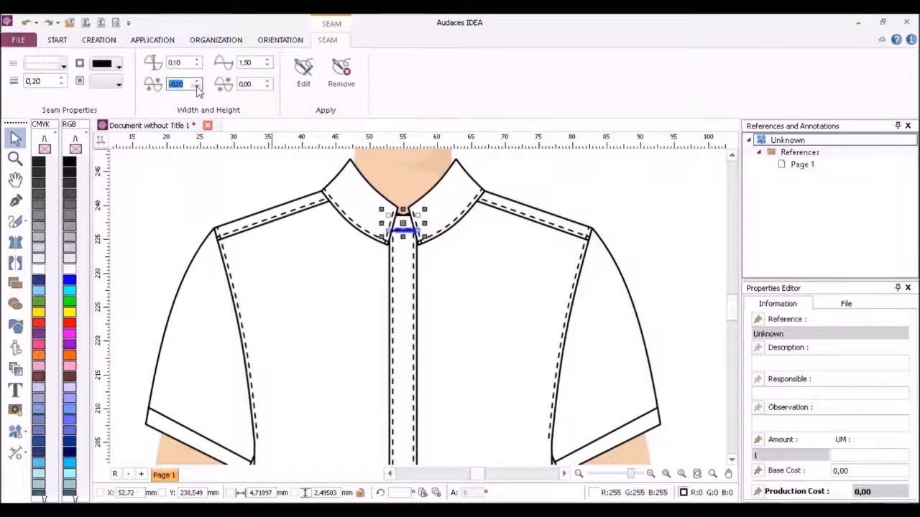
{"action": "left_click", "coordinate": [216, 180]}
Move the inner end node of the sleeve's hem line onto the edge of the sleeve.
{"action": "scroll", "coordinate": [216, 180], "scroll_direction": "down", "scroll_amount": 2}
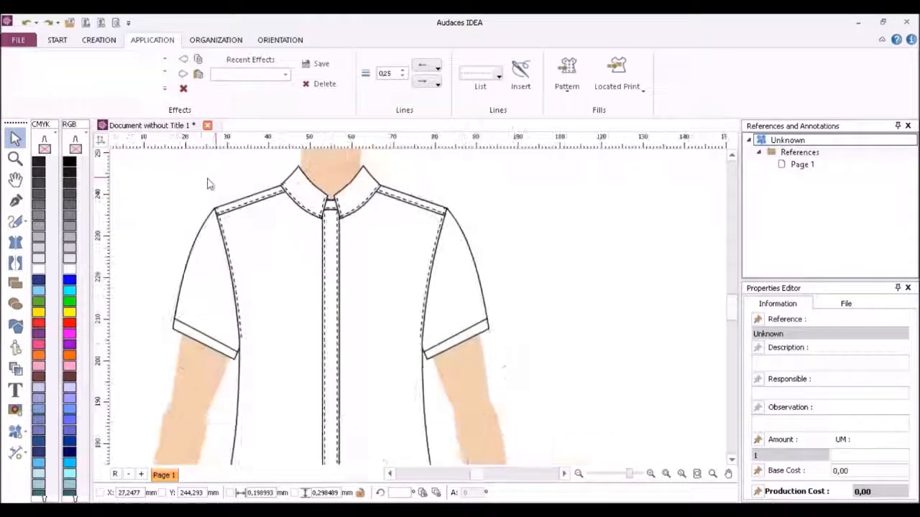
{"action": "scroll", "coordinate": [539, 316], "scroll_direction": "up", "scroll_amount": 4}
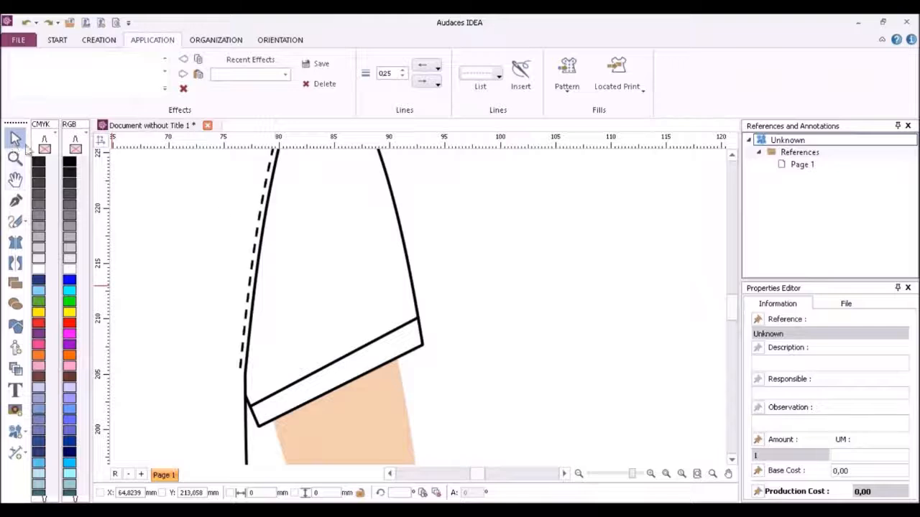
{"action": "left_click", "coordinate": [336, 370]}
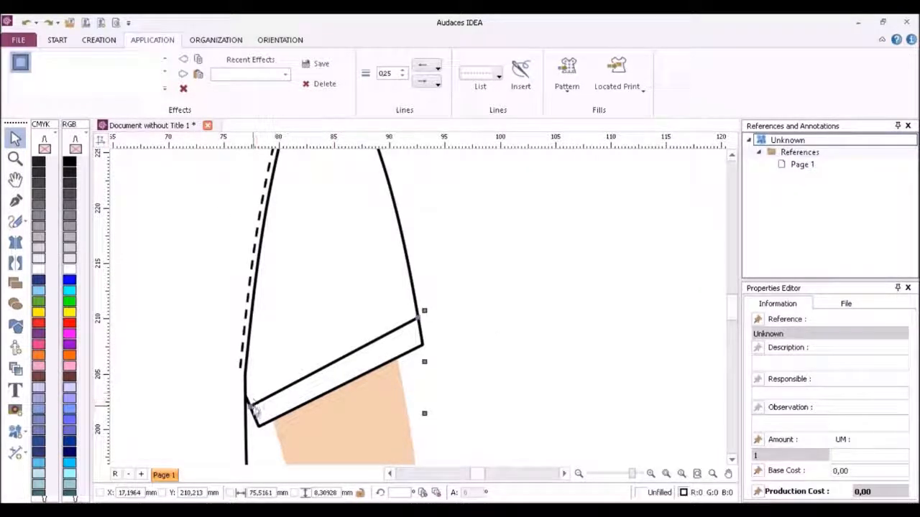
{"action": "double_click", "coordinate": [249, 407]}
{"action": "left_click_drag", "start_coordinate": [249, 405], "coordinate": [248, 403]}
{"action": "left_click", "coordinate": [509, 309]}
Draw a barbed line about 8.35 mm long beside the sleeve and save it as a seam named Espinho.
{"action": "left_click", "coordinate": [16, 202]}
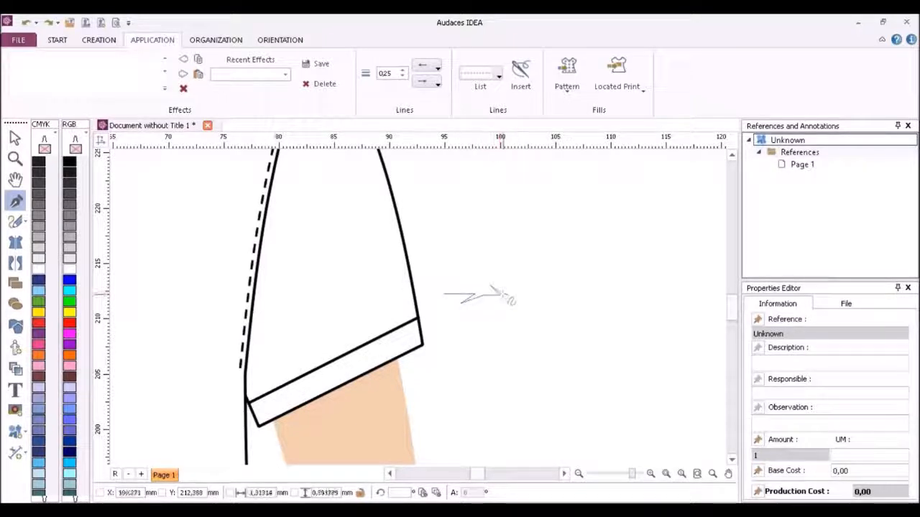
{"action": "double_click", "coordinate": [533, 295]}
{"action": "left_click", "coordinate": [56, 39]}
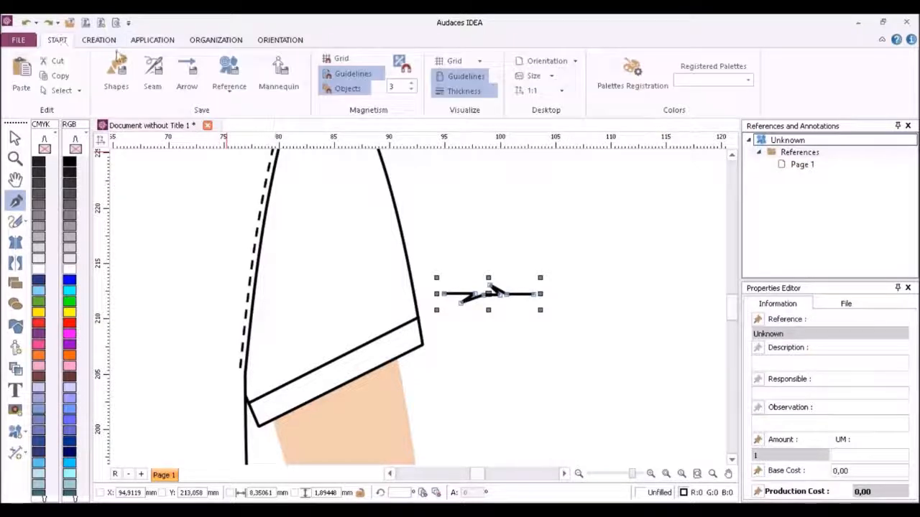
{"action": "left_click", "coordinate": [152, 76]}
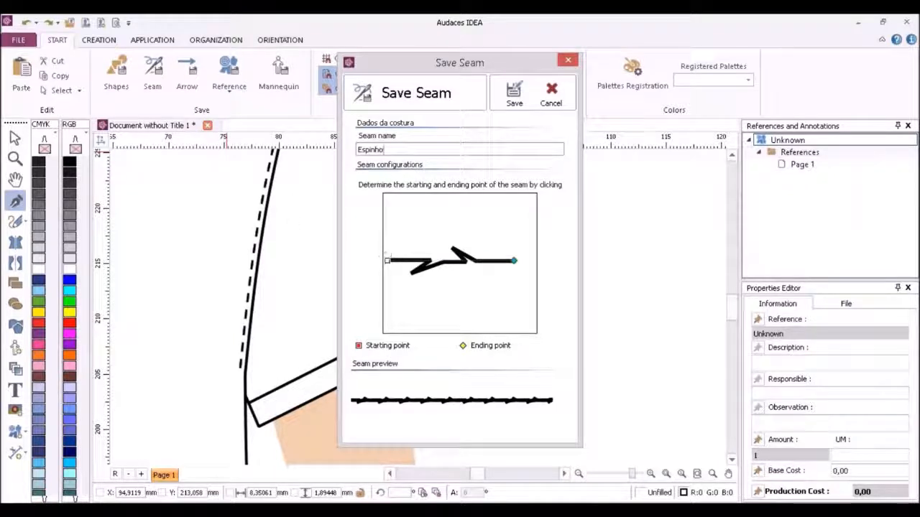
{"action": "left_click", "coordinate": [512, 98]}
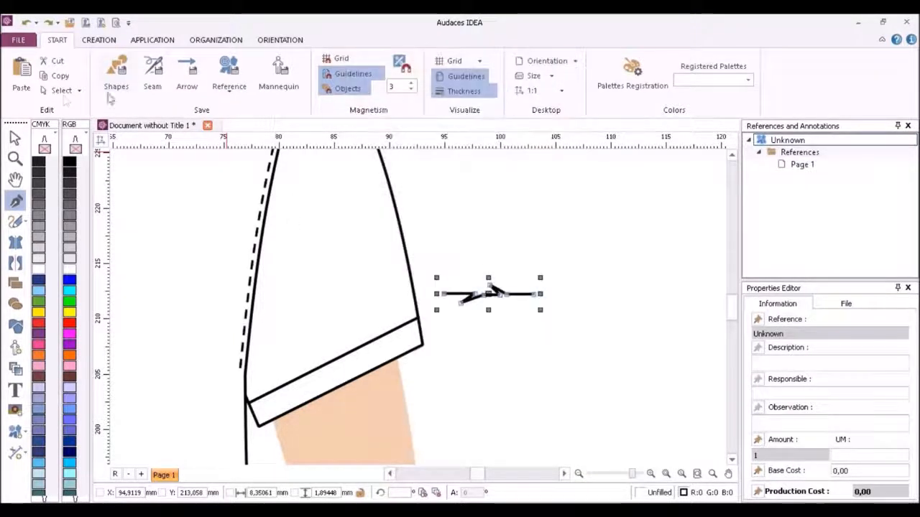
Apply the user-defined Espinho seam to the upper hem line of the sleeves.
{"action": "left_click", "coordinate": [15, 138]}
{"action": "left_click", "coordinate": [436, 328]}
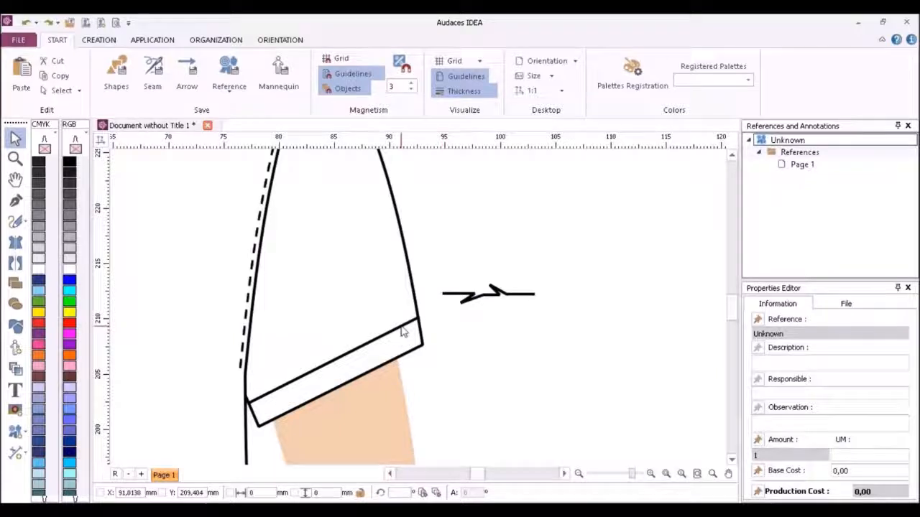
{"action": "left_click", "coordinate": [403, 332]}
{"action": "left_click", "coordinate": [152, 40]}
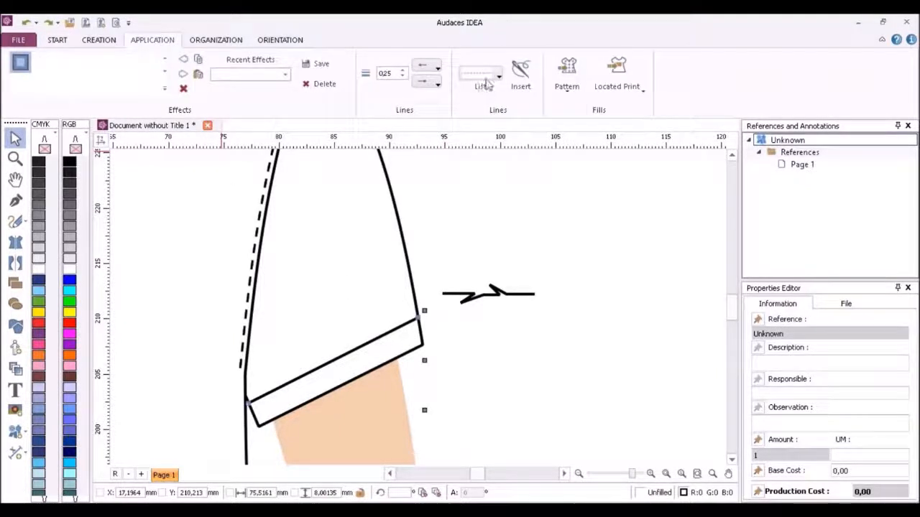
{"action": "left_click", "coordinate": [485, 84]}
{"action": "left_click", "coordinate": [532, 161]}
{"action": "left_click", "coordinate": [539, 179]}
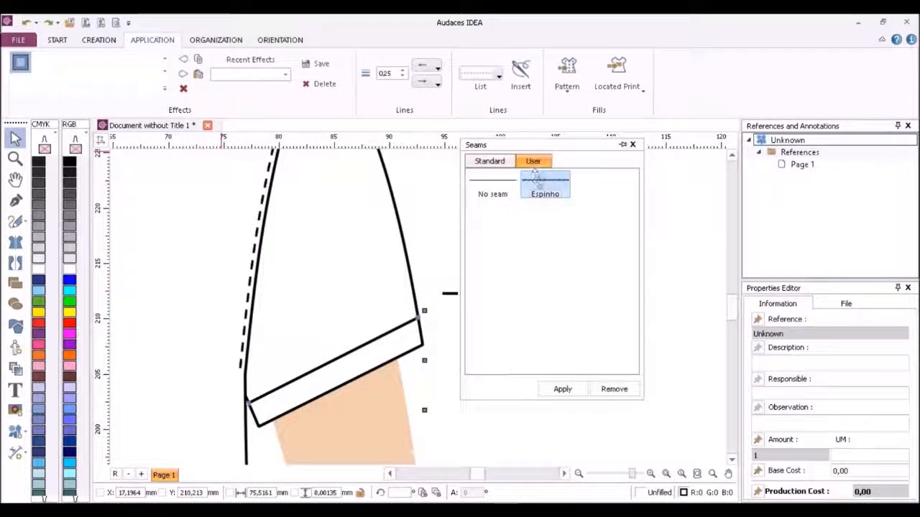
{"action": "left_click", "coordinate": [567, 388]}
{"action": "left_click", "coordinate": [632, 144]}
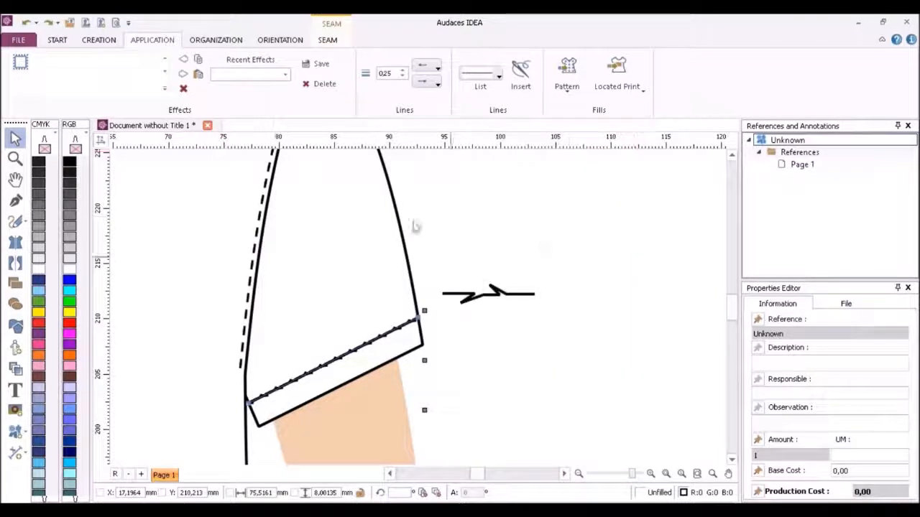
Increase the height and the stitch width of the Espinho seam on the sleeve hem line.
{"action": "left_click", "coordinate": [328, 40]}
{"action": "left_click", "coordinate": [196, 61]}
{"action": "left_click", "coordinate": [268, 61]}
{"action": "left_click", "coordinate": [268, 61]}
Delete the barbed sample line beside the sleeve.
{"action": "left_click", "coordinate": [472, 309]}
{"action": "left_click", "coordinate": [476, 301]}
{"action": "key", "text": "Delete"}
Delete the body template behind the shirt and group all of the shirt's shapes.
{"action": "scroll", "coordinate": [476, 301], "scroll_direction": "down", "scroll_amount": 5}
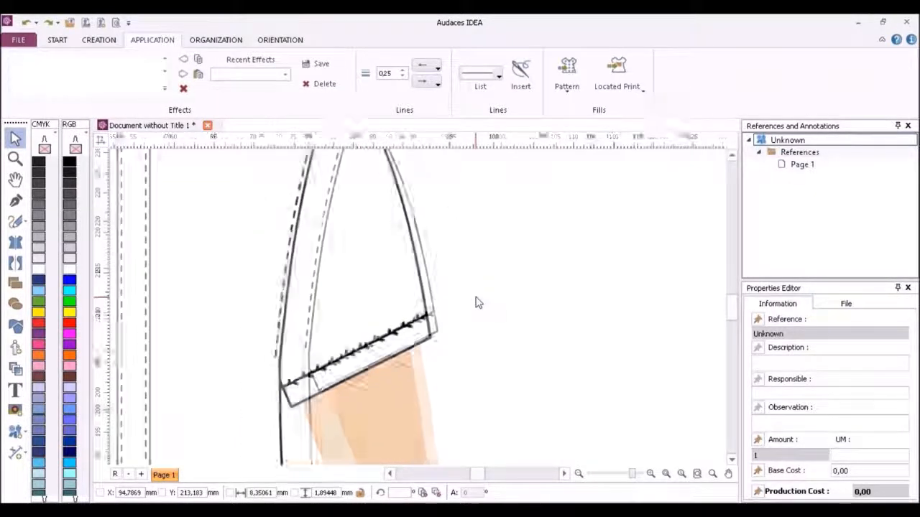
{"action": "scroll", "coordinate": [462, 289], "scroll_direction": "up", "scroll_amount": 1}
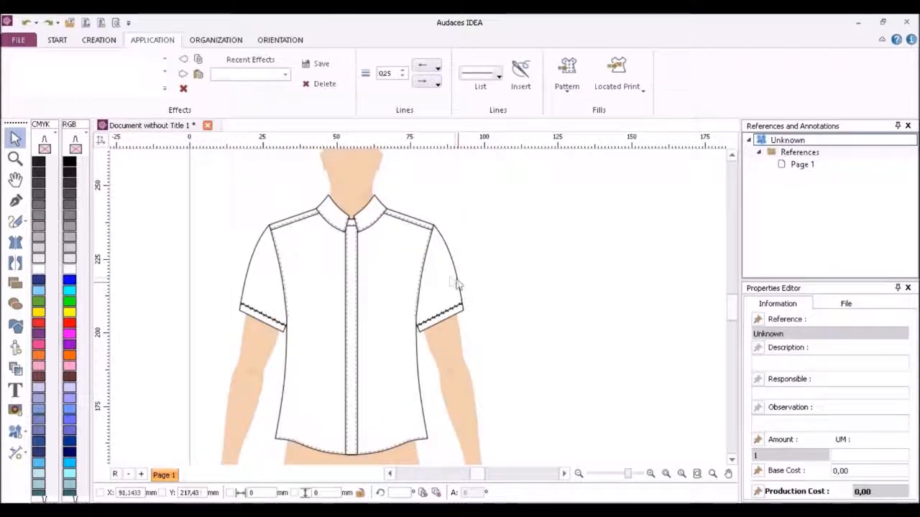
{"action": "left_click", "coordinate": [452, 349]}
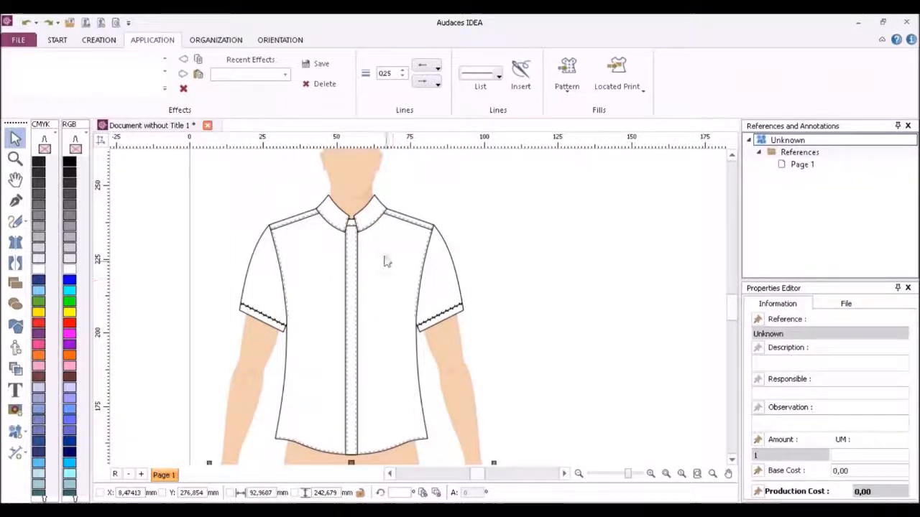
{"action": "key", "text": "Delete"}
{"action": "left_click_drag", "start_coordinate": [222, 187], "coordinate": [480, 472]}
{"action": "key", "text": "ctrl+g"}
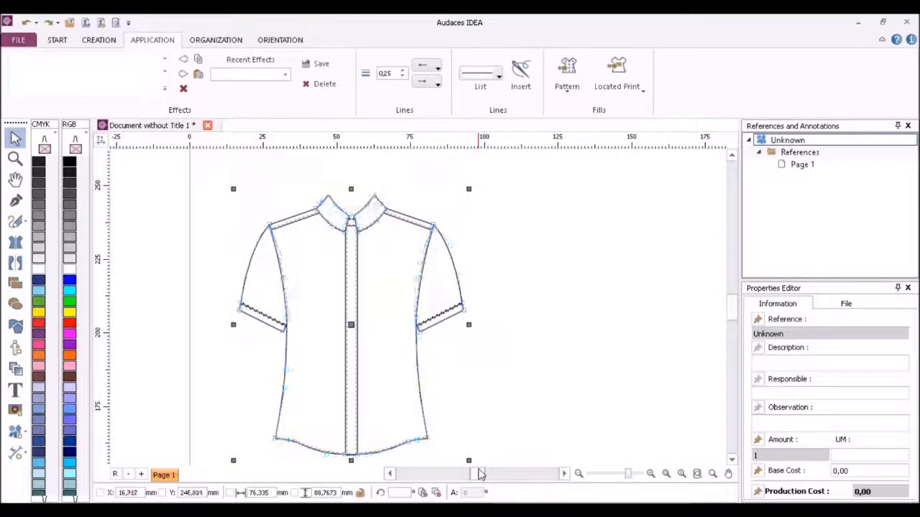
Draw a mirrored, curved back collar band about 20.6 by 5.2 mm across the collar tips and send it to the back.
{"action": "scroll", "coordinate": [338, 183], "scroll_direction": "up", "scroll_amount": 2}
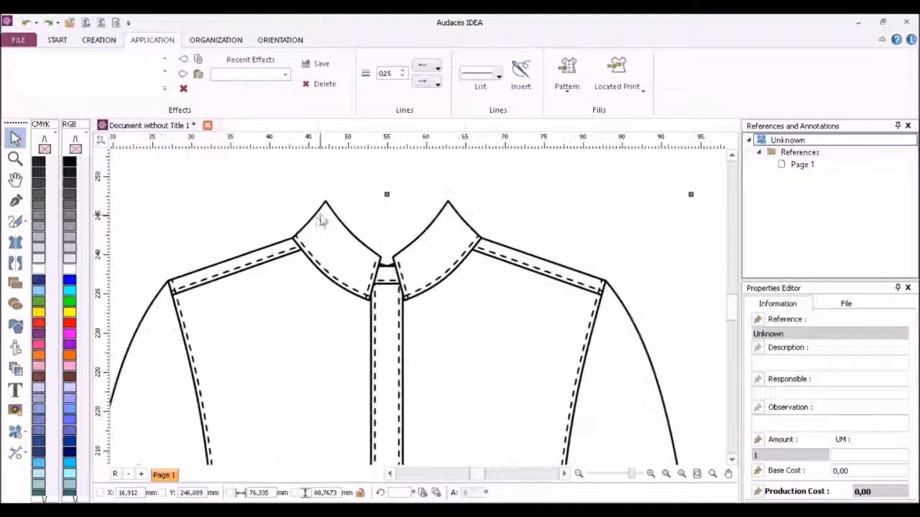
{"action": "left_click", "coordinate": [16, 243]}
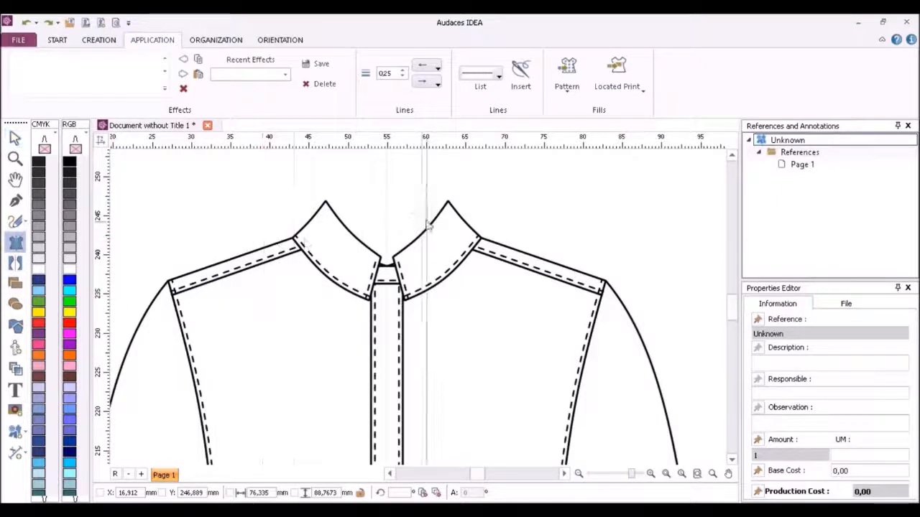
{"action": "left_click", "coordinate": [386, 190]}
{"action": "left_click", "coordinate": [326, 202]}
{"action": "right_click", "coordinate": [325, 202]}
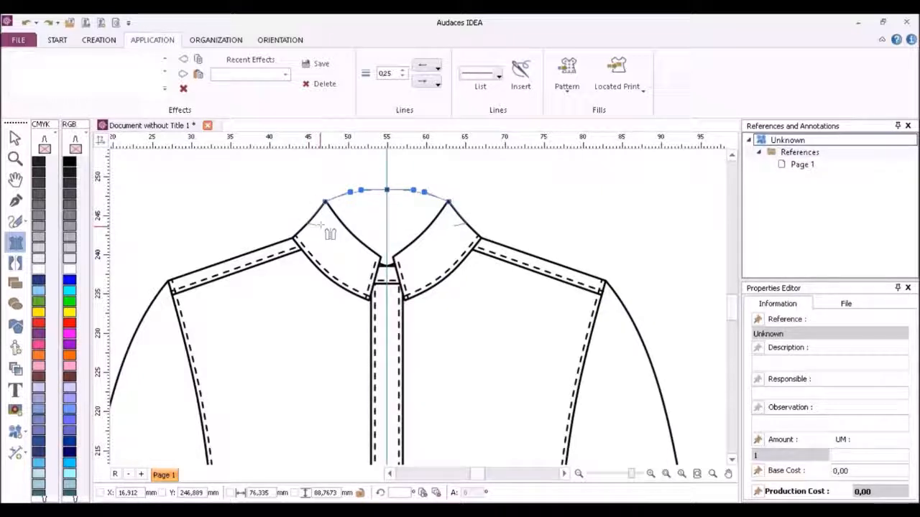
{"action": "left_click", "coordinate": [320, 228]}
{"action": "left_click", "coordinate": [387, 212]}
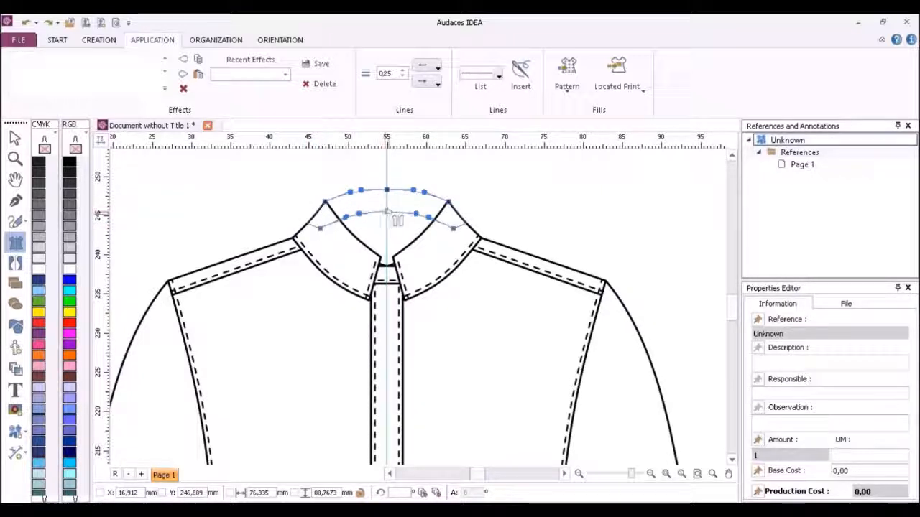
{"action": "right_click", "coordinate": [392, 215]}
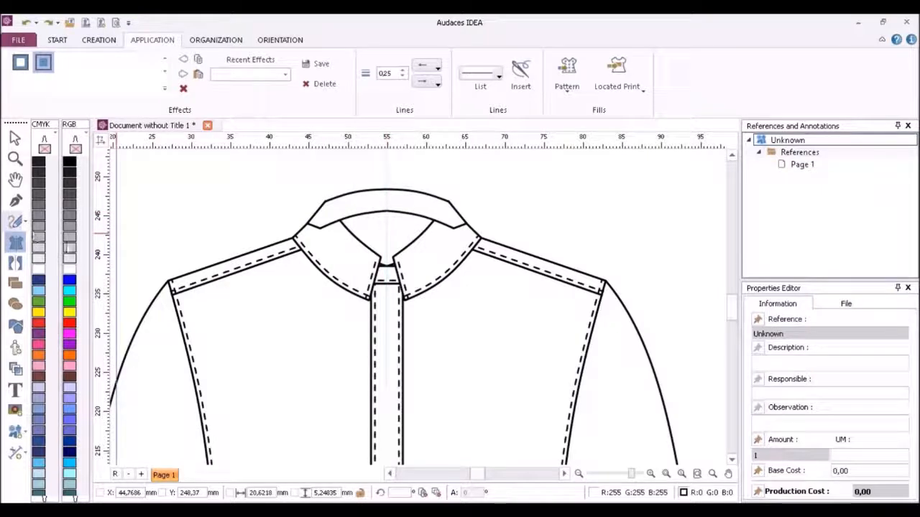
{"action": "left_click", "coordinate": [207, 41]}
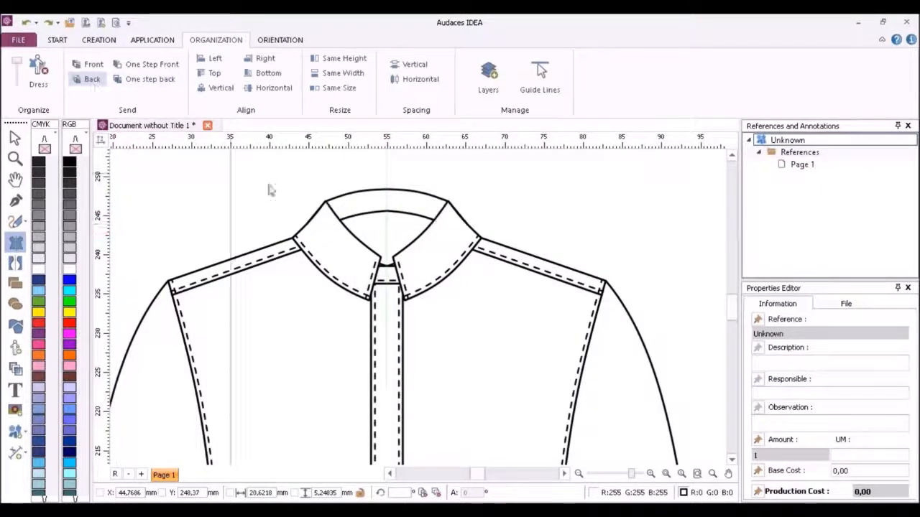
Draw a mirrored inner-neck shape about 17.9 by 14 mm with grey fill (RGB 178) and send it to the back.
{"action": "right_click", "coordinate": [353, 205]}
{"action": "left_click", "coordinate": [327, 218]}
{"action": "left_click", "coordinate": [318, 276]}
{"action": "right_click", "coordinate": [348, 296]}
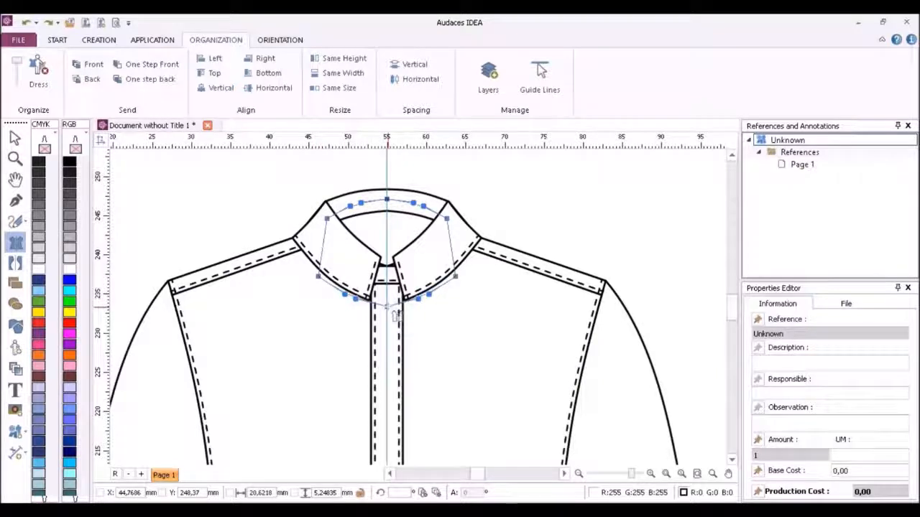
{"action": "left_click", "coordinate": [387, 305]}
{"action": "left_click", "coordinate": [72, 240]}
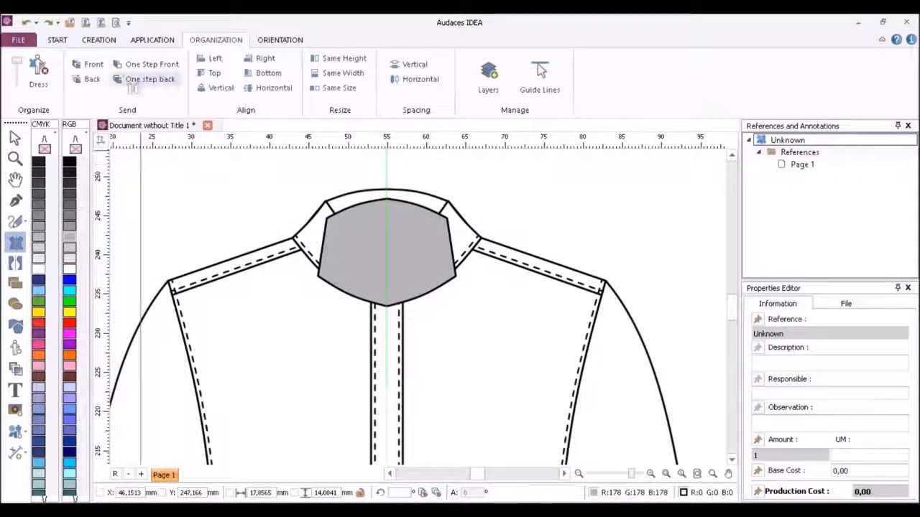
{"action": "left_click", "coordinate": [92, 79]}
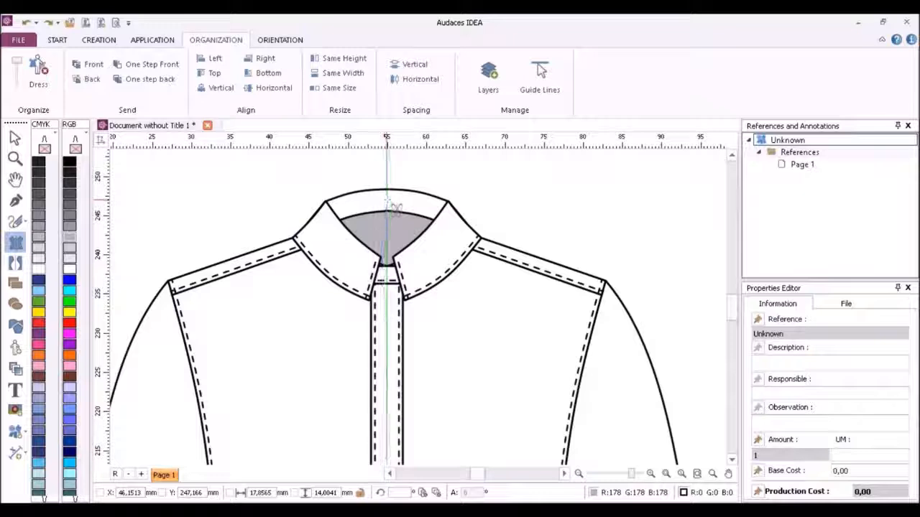
Draw a mirrored curved line about 14 mm wide across the middle of the back collar band.
{"action": "left_click_drag", "start_coordinate": [387, 199], "coordinate": [365, 200]}
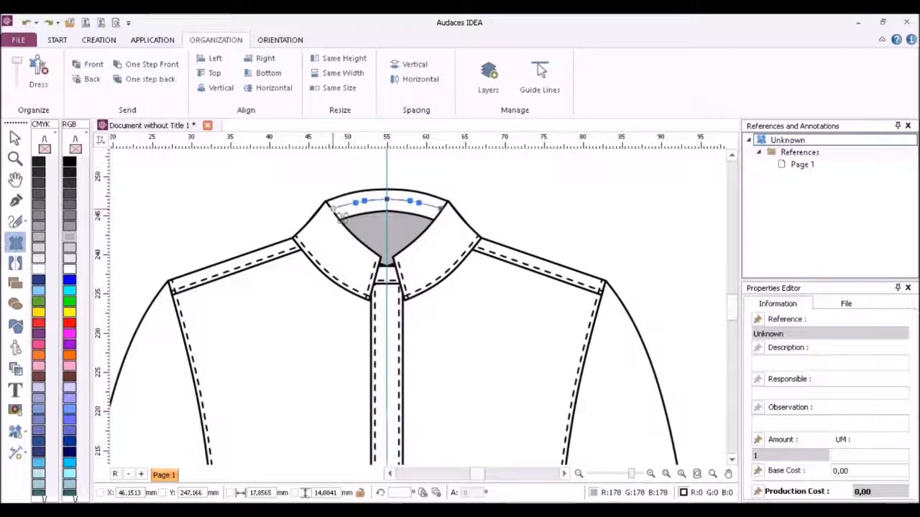
{"action": "right_click", "coordinate": [333, 208]}
Draw mirrored curved inner openings at both sleeve hems with grey fill (RGB 178) and send them to the back.
{"action": "scroll", "coordinate": [353, 202], "scroll_direction": "down", "scroll_amount": 5}
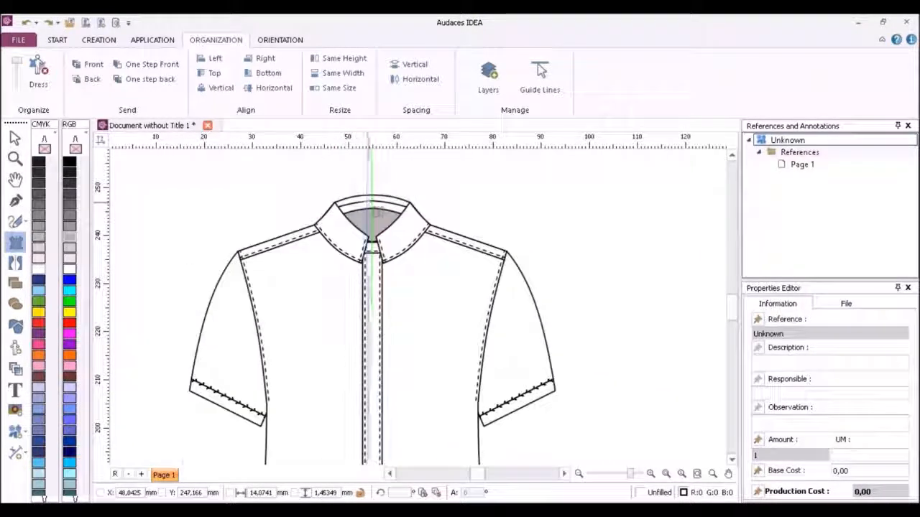
{"action": "scroll", "coordinate": [315, 370], "scroll_direction": "up", "scroll_amount": 2}
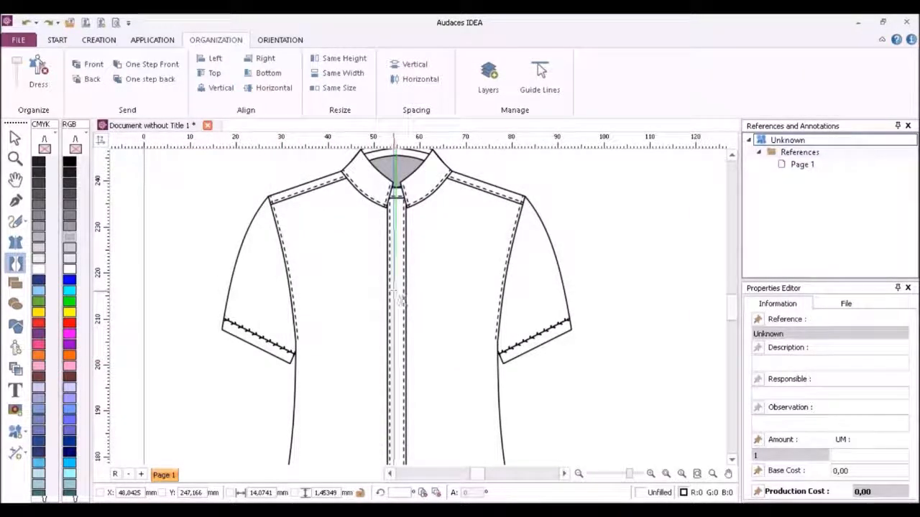
{"action": "mouse_move", "coordinate": [289, 364]}
{"action": "left_mouse_down"}
{"action": "mouse_move", "coordinate": [222, 329]}
{"action": "mouse_move", "coordinate": [281, 352]}
{"action": "left_mouse_up"}
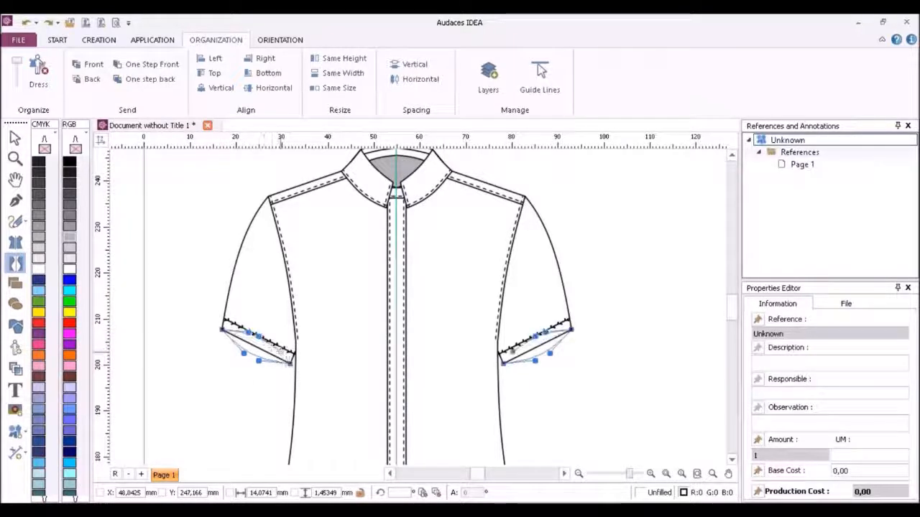
{"action": "left_click", "coordinate": [290, 363]}
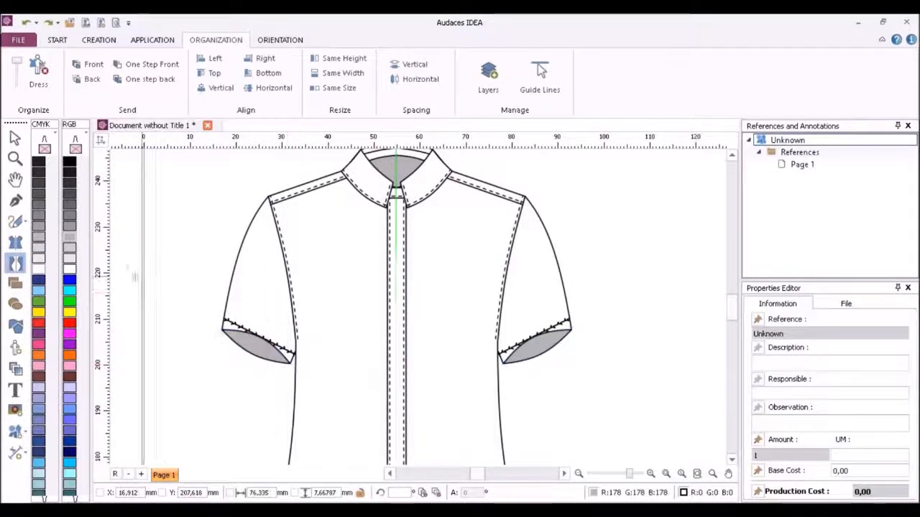
{"action": "left_click", "coordinate": [91, 79]}
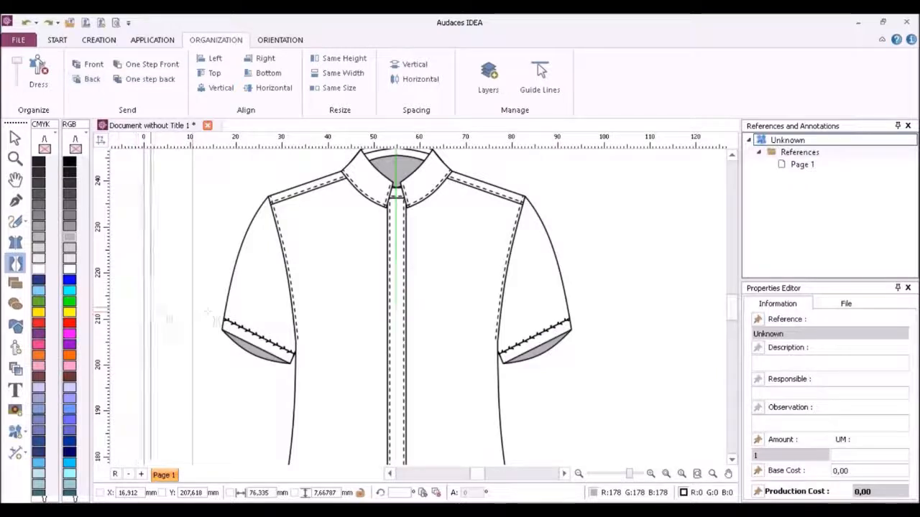
Insert the standard custom shape FP029 on the collar stand, about 2.5 by 1.8 mm, with black lines of width 0.15.
{"action": "scroll", "coordinate": [212, 316], "scroll_direction": "down", "scroll_amount": 1}
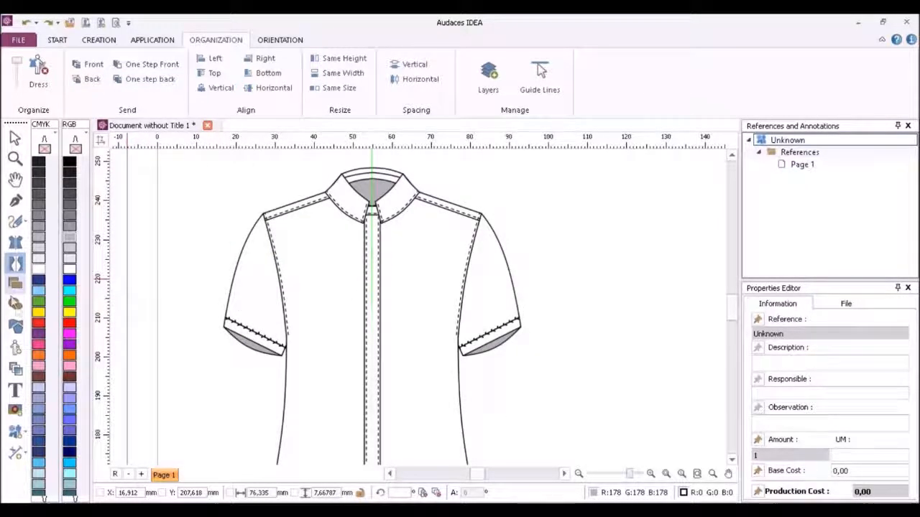
{"action": "left_click", "coordinate": [17, 328]}
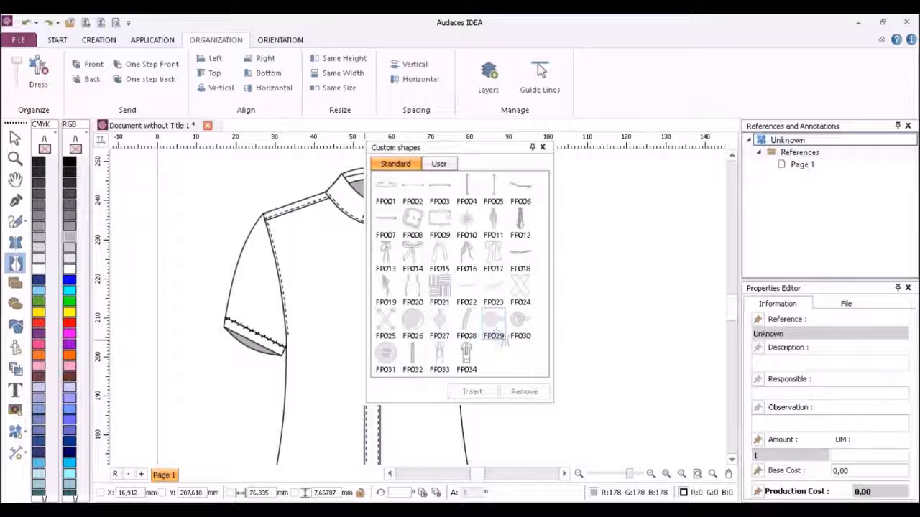
{"action": "left_click", "coordinate": [472, 392]}
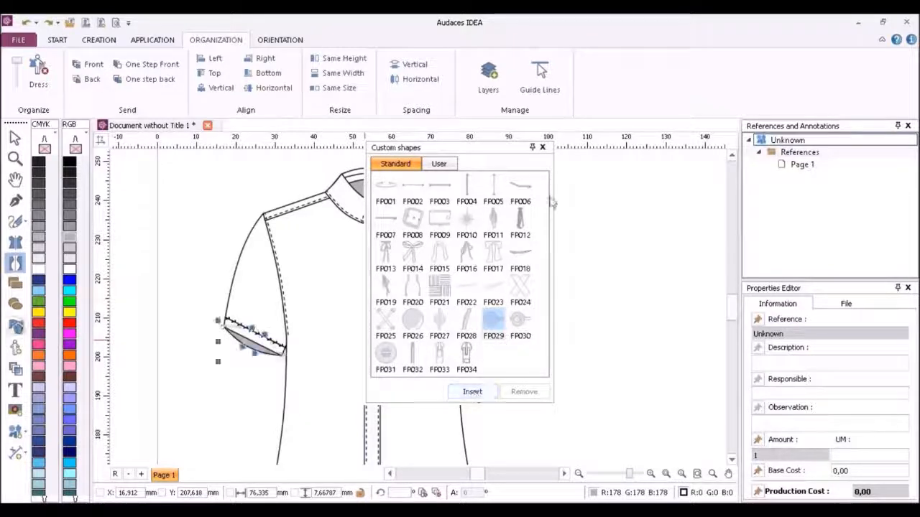
{"action": "left_click", "coordinate": [542, 147]}
{"action": "scroll", "coordinate": [365, 214], "scroll_direction": "up", "scroll_amount": 1}
{"action": "scroll", "coordinate": [366, 214], "scroll_direction": "up", "scroll_amount": 2}
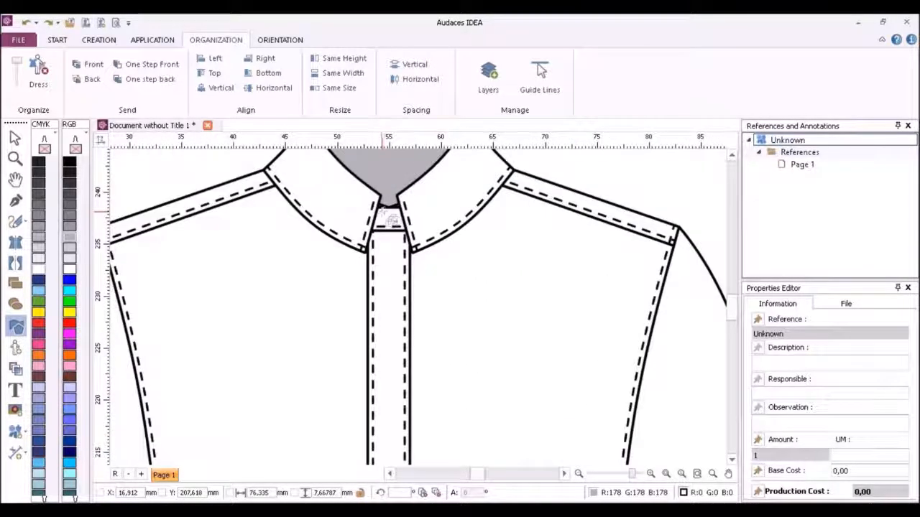
{"action": "left_click_drag", "start_coordinate": [380, 214], "coordinate": [414, 231]}
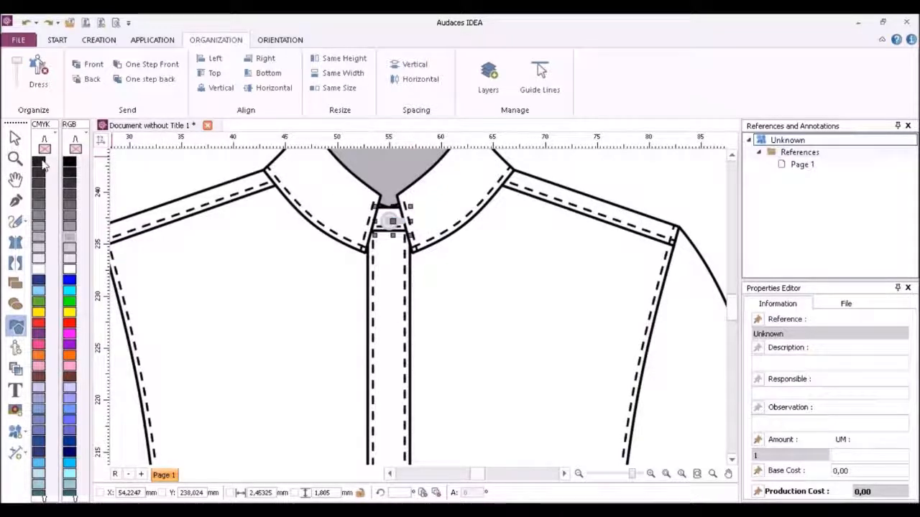
{"action": "left_click", "coordinate": [153, 39]}
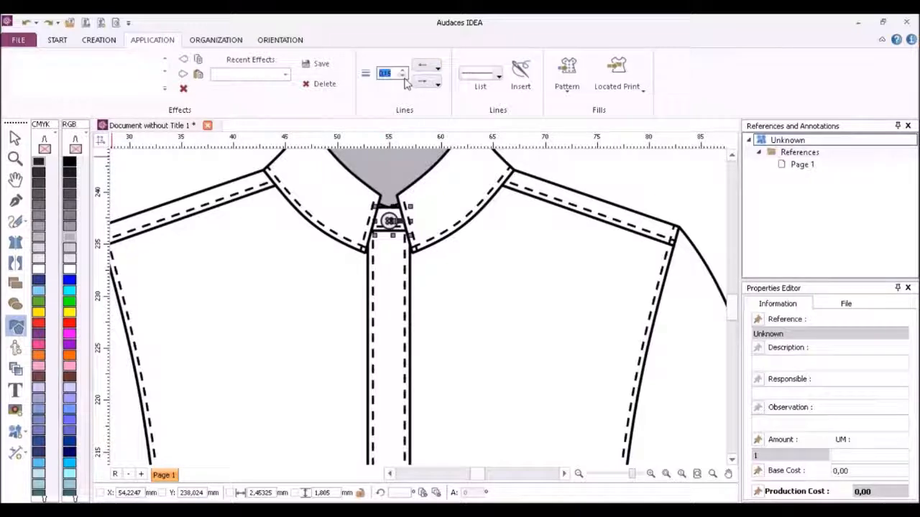
{"action": "left_click", "coordinate": [17, 140]}
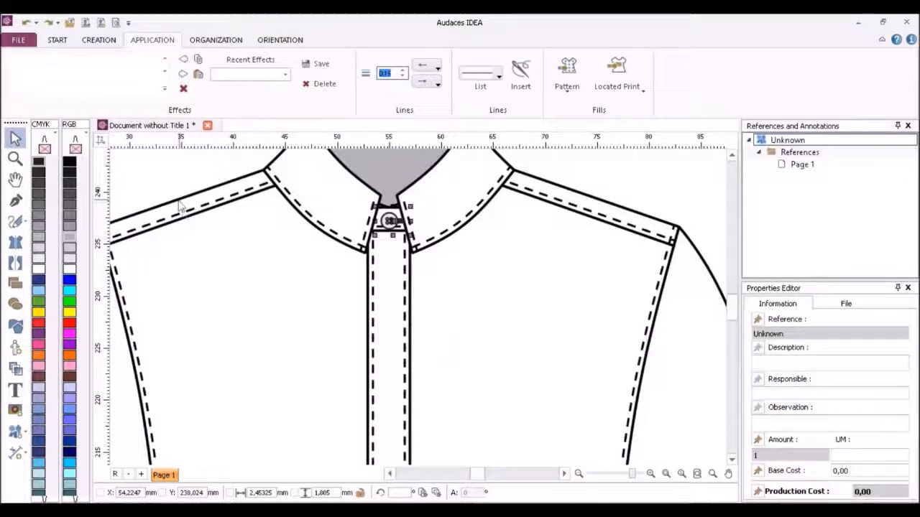
Centre the button on the collar stand and place two copies of it below on the front placket.
{"action": "scroll", "coordinate": [291, 218], "scroll_direction": "up", "scroll_amount": 2}
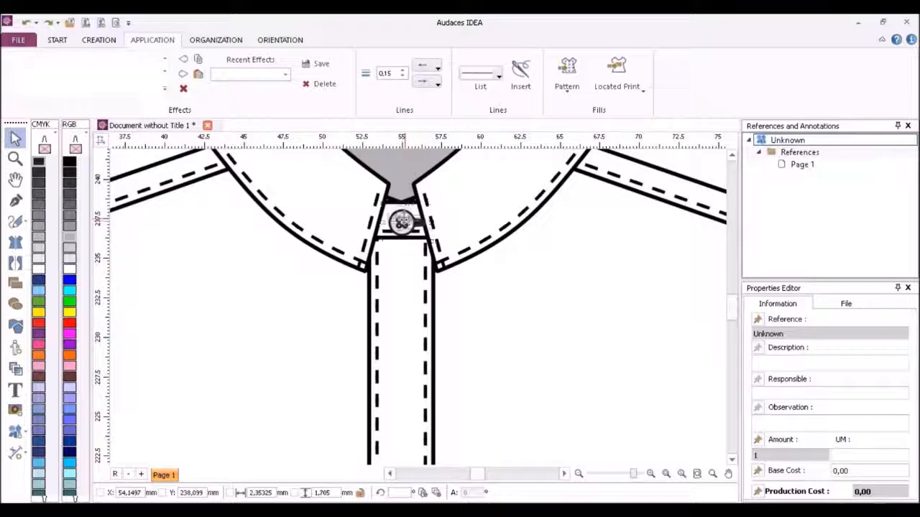
{"action": "left_click", "coordinate": [401, 223]}
{"action": "left_click", "coordinate": [404, 243]}
{"action": "left_click_drag", "start_coordinate": [404, 243], "coordinate": [407, 237]}
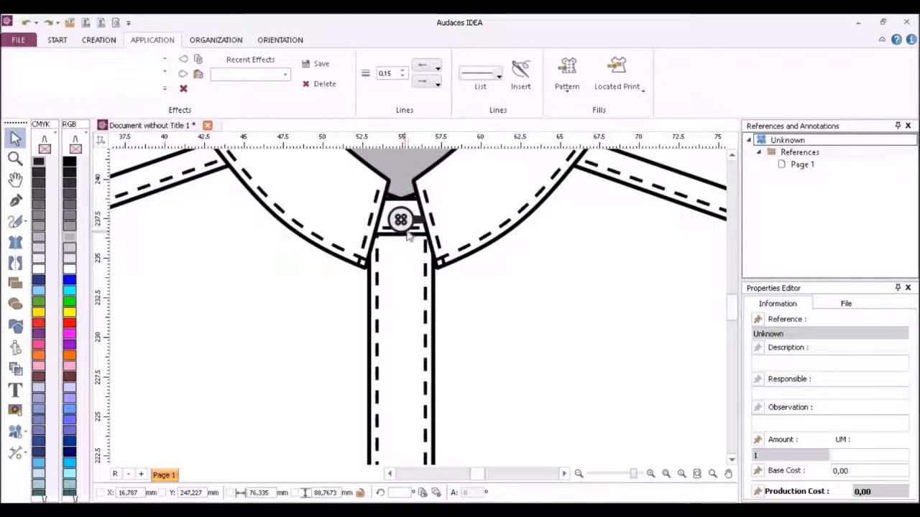
{"action": "key", "text": "ctrl+z"}
{"action": "left_click", "coordinate": [405, 224]}
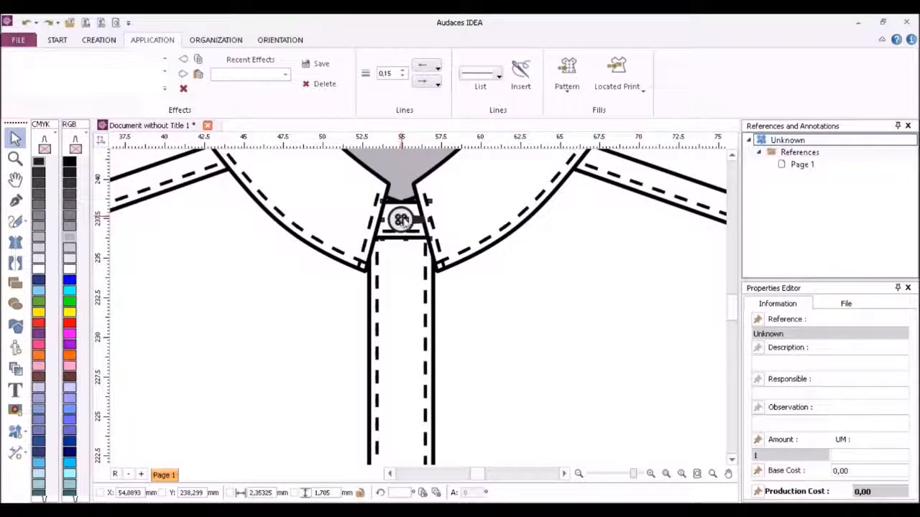
{"action": "left_click_drag", "start_coordinate": [408, 268], "coordinate": [411, 325]}
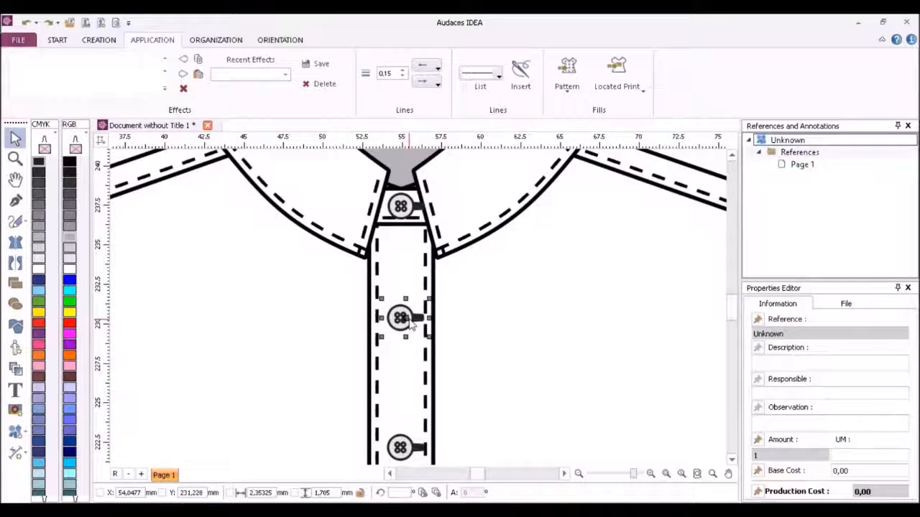
Copy the three buttons together and paste two more sets of them further down the placket.
{"action": "left_click", "coordinate": [406, 221], "text": "shift"}
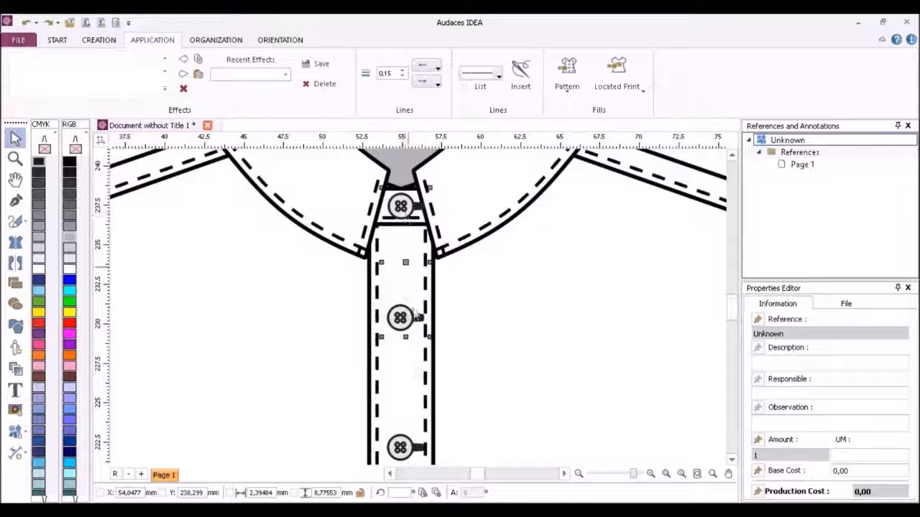
{"action": "left_click", "coordinate": [415, 447], "text": "shift"}
{"action": "scroll", "coordinate": [399, 298], "scroll_direction": "down", "scroll_amount": 3}
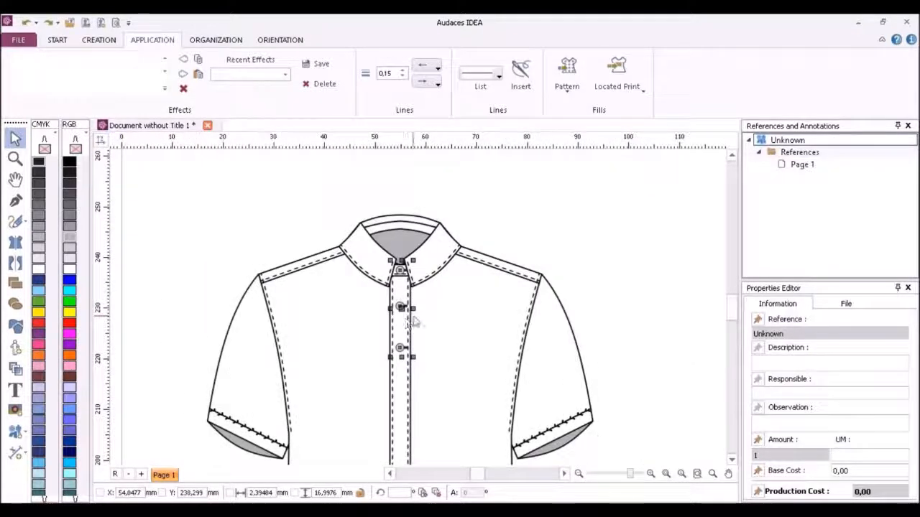
{"action": "scroll", "coordinate": [413, 323], "scroll_direction": "down", "scroll_amount": 3}
{"action": "scroll", "coordinate": [409, 364], "scroll_direction": "up", "scroll_amount": 2}
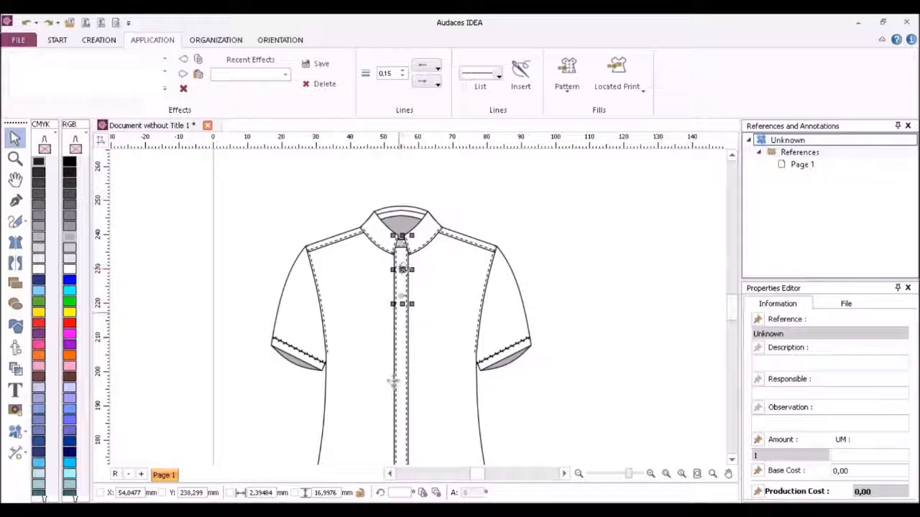
{"action": "key", "text": "ctrl+v"}
{"action": "left_click", "coordinate": [412, 373]}
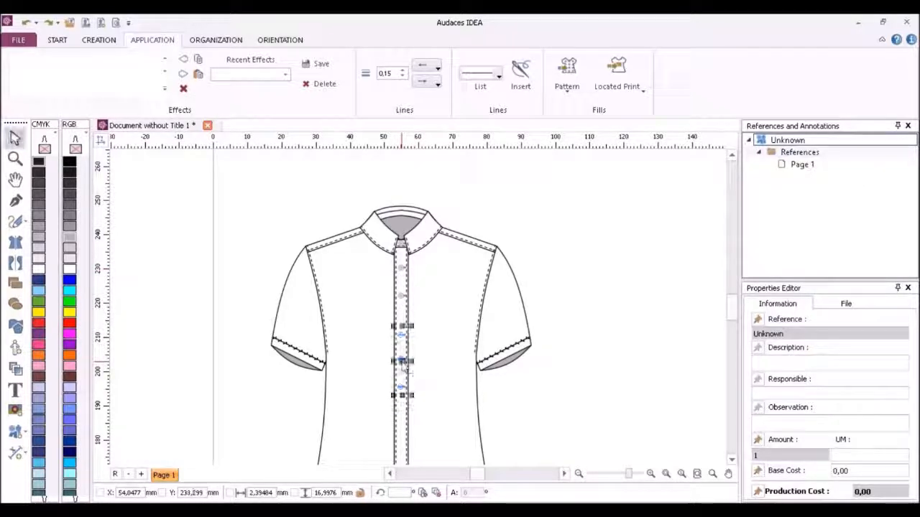
{"action": "scroll", "coordinate": [404, 368], "scroll_direction": "down", "scroll_amount": 2}
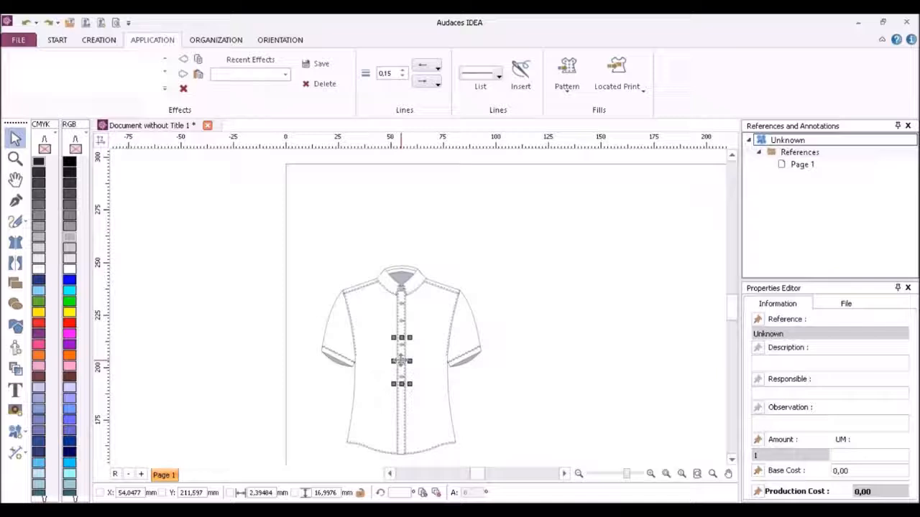
{"action": "key", "text": "ctrl+v"}
{"action": "left_click", "coordinate": [404, 425]}
Select all the buttons from the collar stand to the hem and space them evenly in the vertical direction.
{"action": "scroll", "coordinate": [405, 453], "scroll_direction": "up", "scroll_amount": 2}
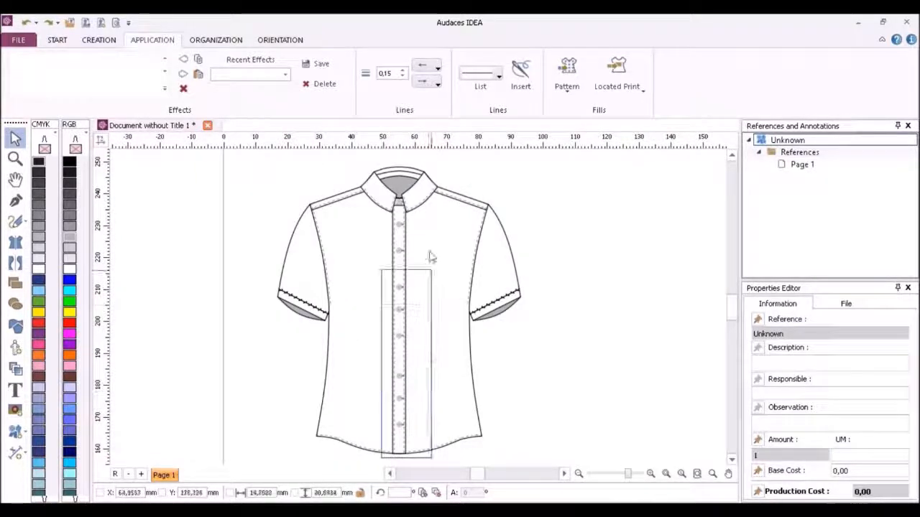
{"action": "scroll", "coordinate": [409, 375], "scroll_direction": "up", "scroll_amount": 2}
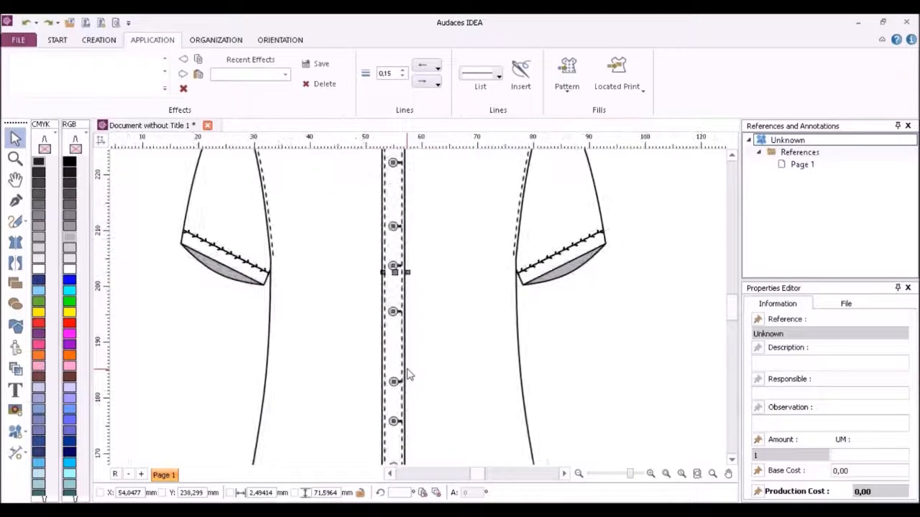
{"action": "scroll", "coordinate": [408, 374], "scroll_direction": "down", "scroll_amount": 2}
{"action": "scroll", "coordinate": [422, 173], "scroll_direction": "up", "scroll_amount": 1}
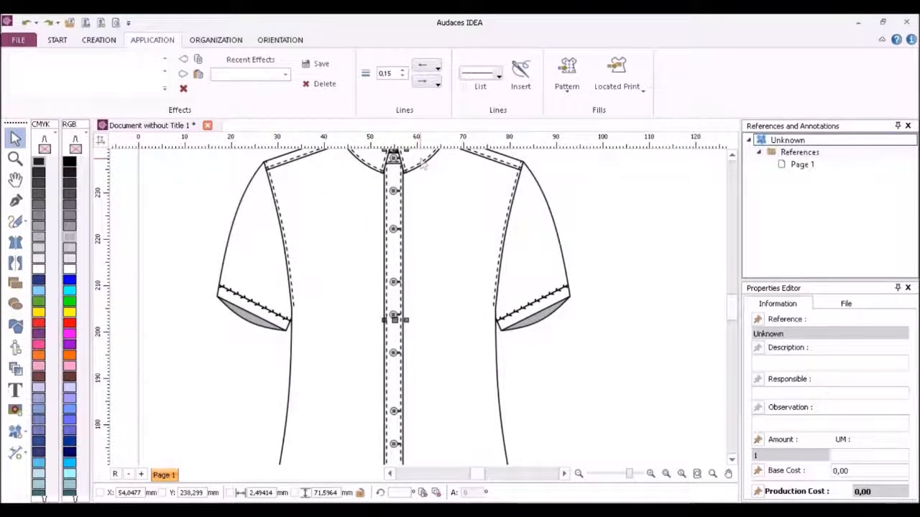
{"action": "left_click", "coordinate": [215, 41]}
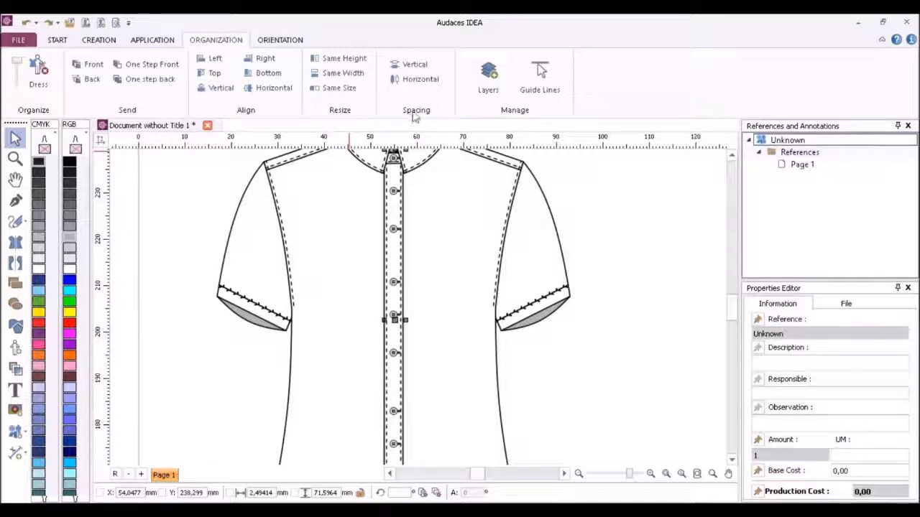
{"action": "scroll", "coordinate": [279, 292], "scroll_direction": "down", "scroll_amount": 1}
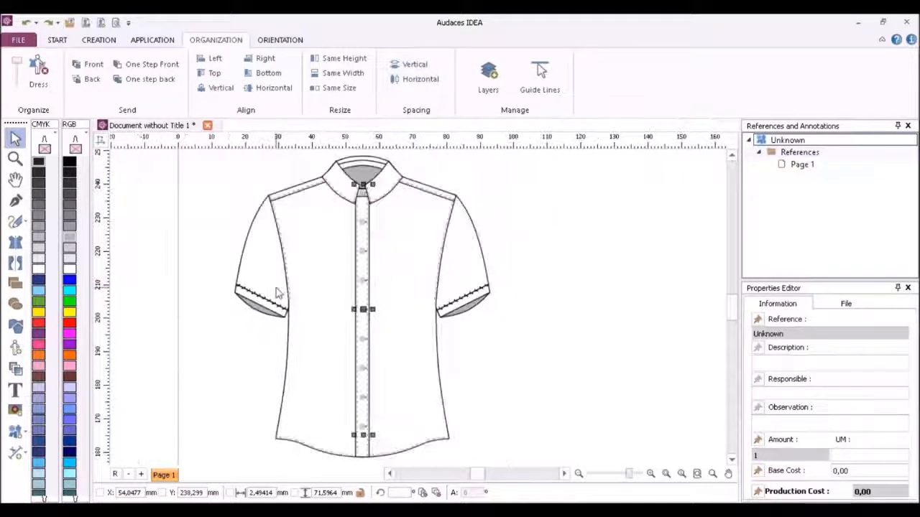
Select the whole shirt and place a copy of it beside the original, level with it on the page.
{"action": "scroll", "coordinate": [212, 191], "scroll_direction": "down", "scroll_amount": 1}
{"action": "left_click_drag", "start_coordinate": [207, 151], "coordinate": [458, 413]}
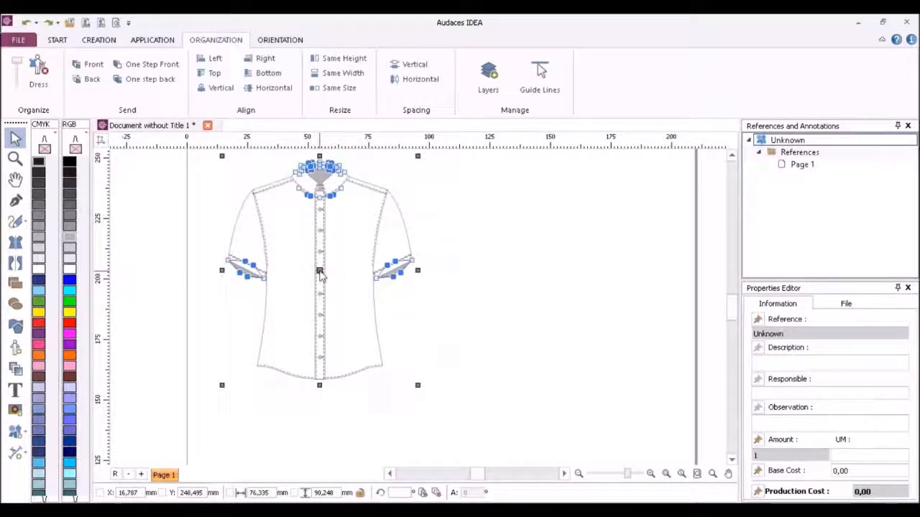
{"action": "left_click_drag", "start_coordinate": [321, 274], "coordinate": [572, 276]}
{"action": "scroll", "coordinate": [348, 364], "scroll_direction": "down", "scroll_amount": 2}
{"action": "scroll", "coordinate": [348, 364], "scroll_direction": "up", "scroll_amount": 3}
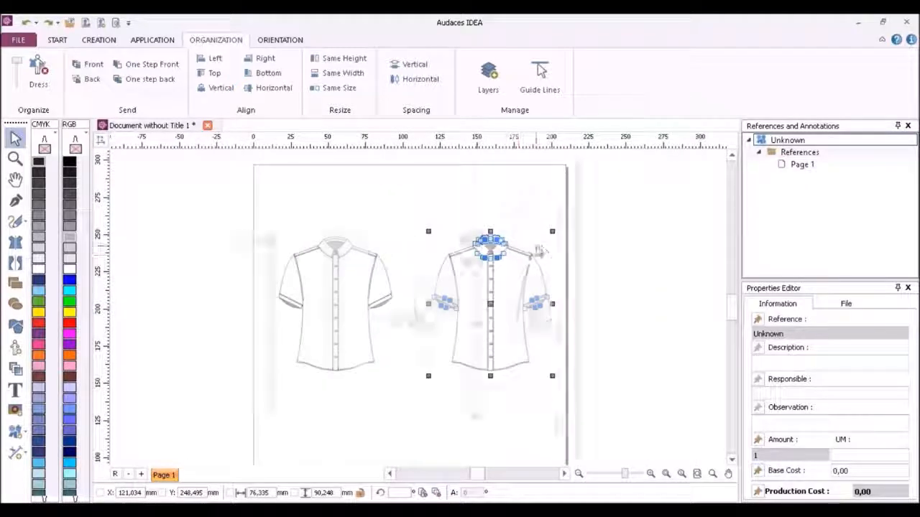
Delete the curved line across the back collar band of the copied shirt.
{"action": "scroll", "coordinate": [489, 244], "scroll_direction": "up", "scroll_amount": 2}
{"action": "left_click", "coordinate": [476, 243]}
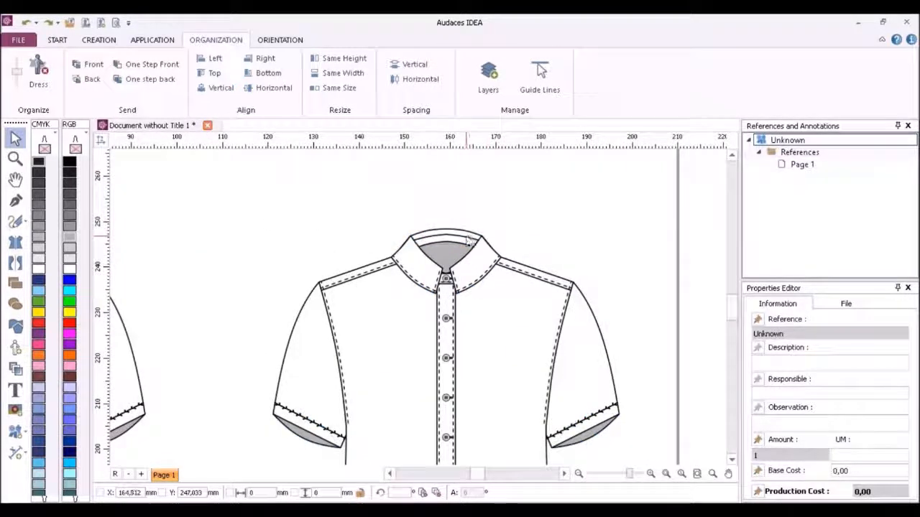
{"action": "left_click", "coordinate": [471, 242]}
{"action": "left_click", "coordinate": [398, 298]}
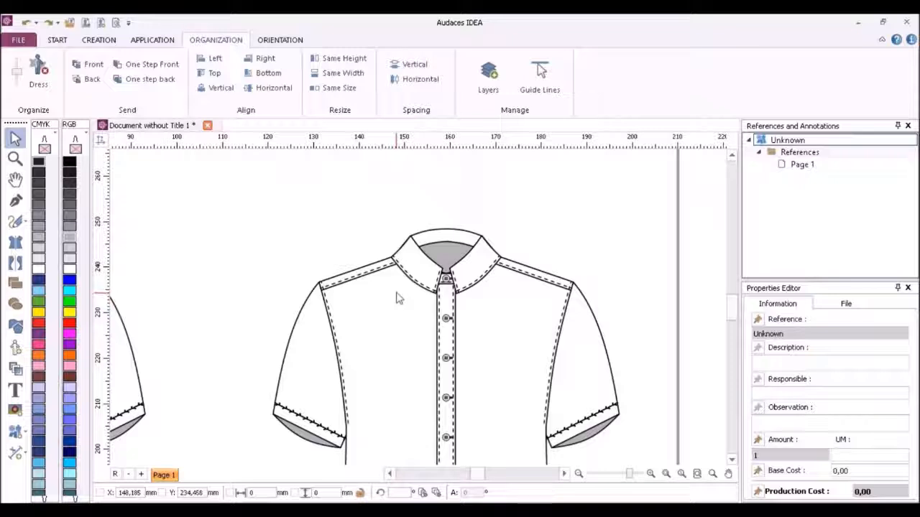
Draw a mirrored, closed collar shape about 22.3 by 7.1 mm over the copied shirt's neckline and fill it white.
{"action": "left_click", "coordinate": [15, 242]}
{"action": "scroll", "coordinate": [453, 230], "scroll_direction": "up", "scroll_amount": 2}
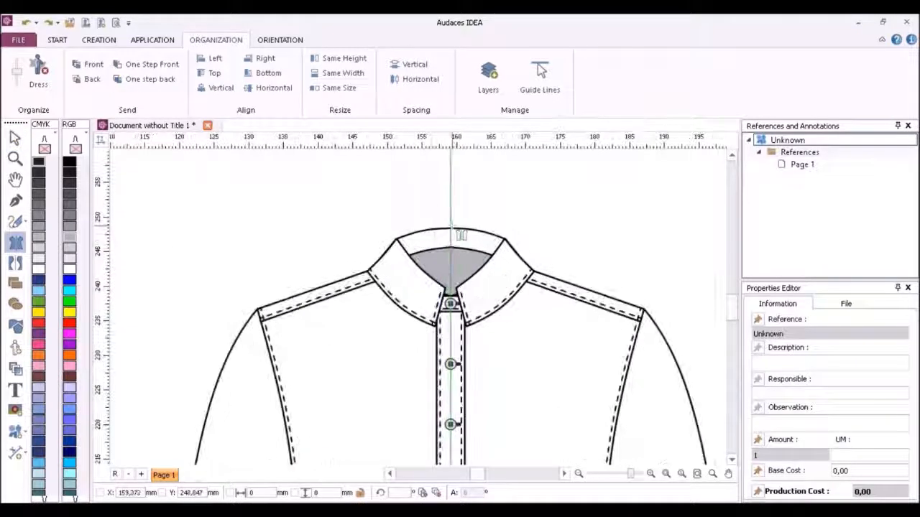
{"action": "left_click", "coordinate": [452, 229]}
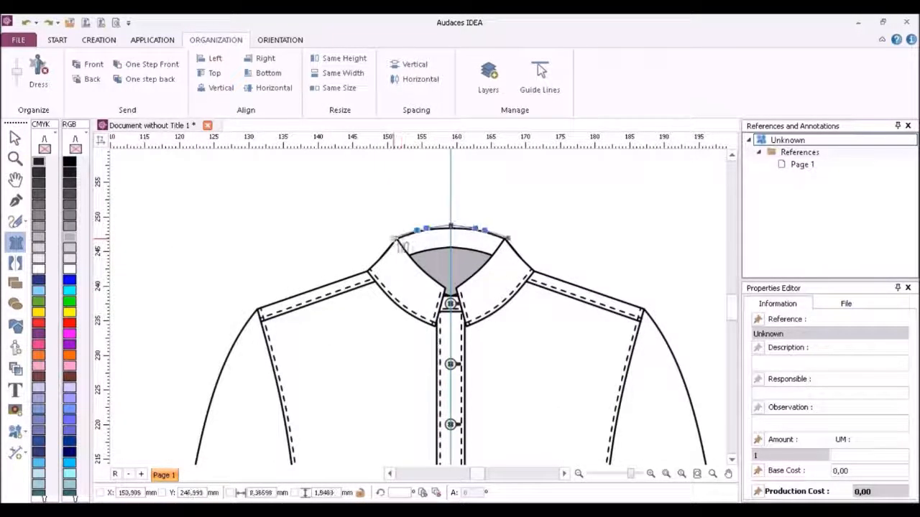
{"action": "left_click", "coordinate": [374, 264]}
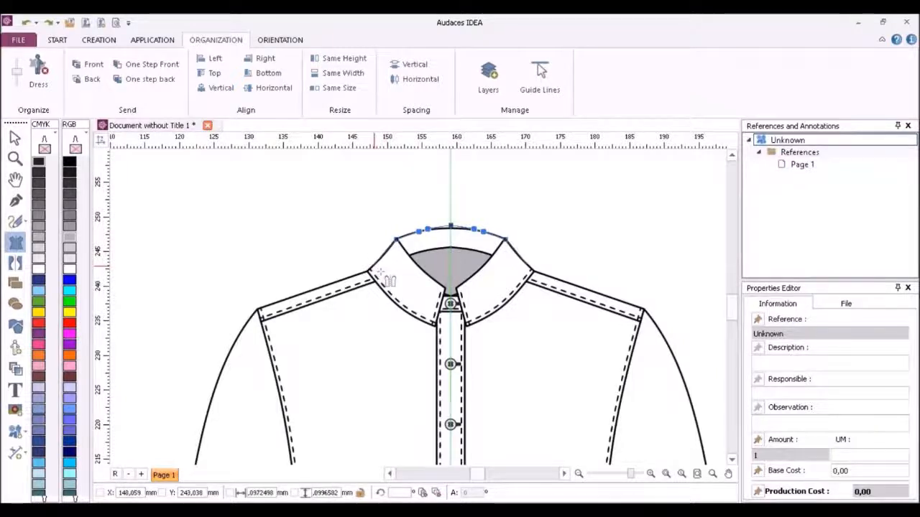
{"action": "left_click", "coordinate": [452, 272]}
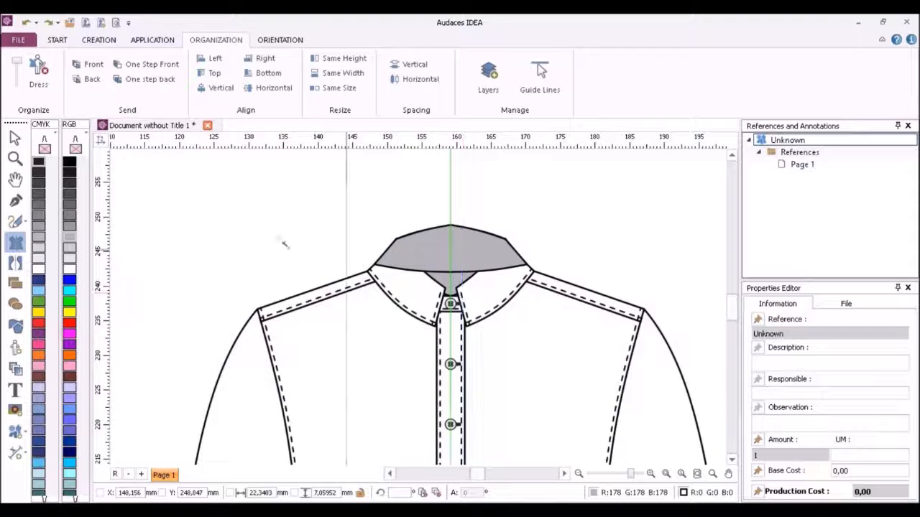
{"action": "left_click", "coordinate": [38, 270]}
{"action": "left_click", "coordinate": [15, 137]}
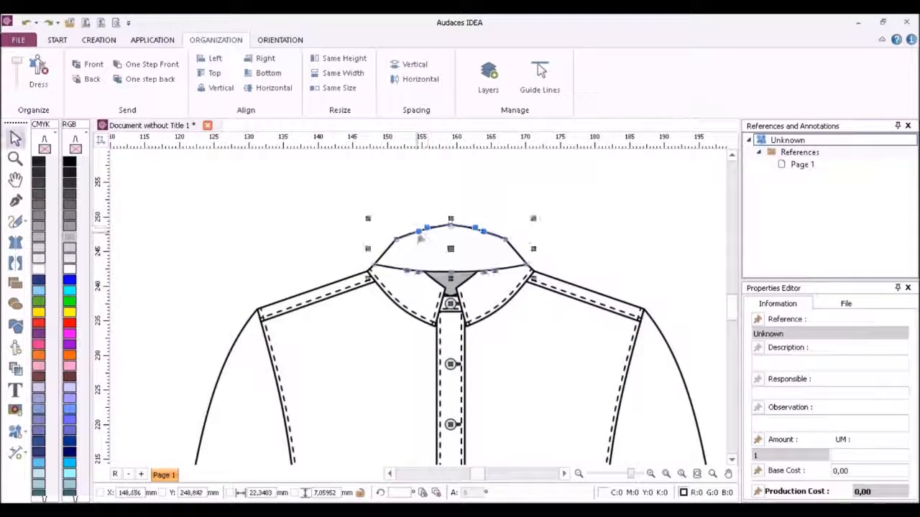
Reshape the upper edge of the copied shirt's white collar into a smoother, slightly lower curve, about 6.9 mm high overall.
{"action": "left_click", "coordinate": [462, 217]}
{"action": "left_click", "coordinate": [451, 227]}
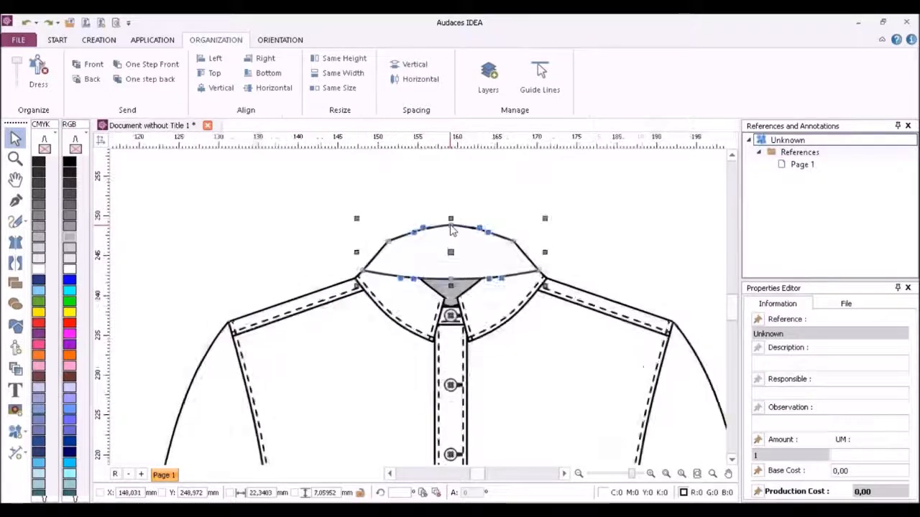
{"action": "scroll", "coordinate": [451, 228], "scroll_direction": "up", "scroll_amount": 2}
{"action": "left_click", "coordinate": [455, 219]}
{"action": "scroll", "coordinate": [457, 220], "scroll_direction": "down", "scroll_amount": 2}
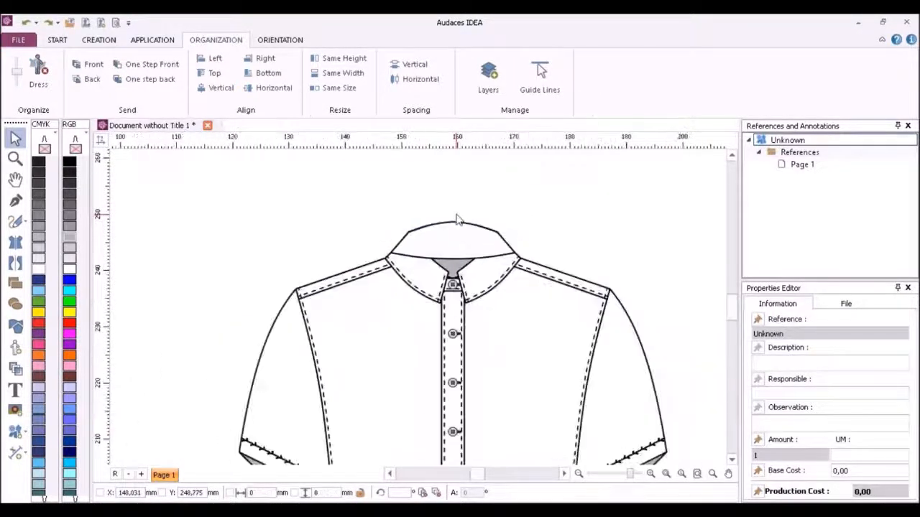
Delete the shoulder strips with their stitching and the grey sleeve openings from the copied shirt.
{"action": "left_click", "coordinate": [498, 292]}
{"action": "left_click", "coordinate": [321, 239]}
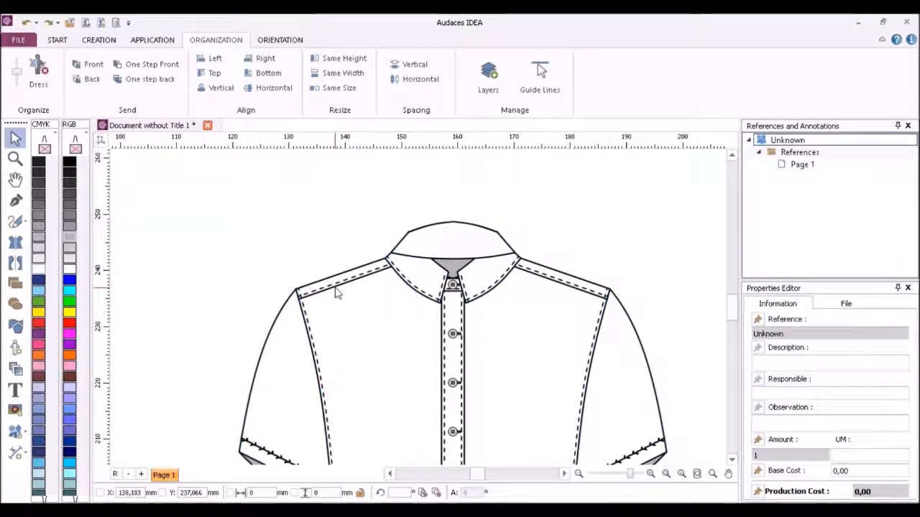
{"action": "left_click", "coordinate": [335, 289]}
{"action": "left_click", "coordinate": [533, 230]}
{"action": "scroll", "coordinate": [533, 230], "scroll_direction": "down", "scroll_amount": 2}
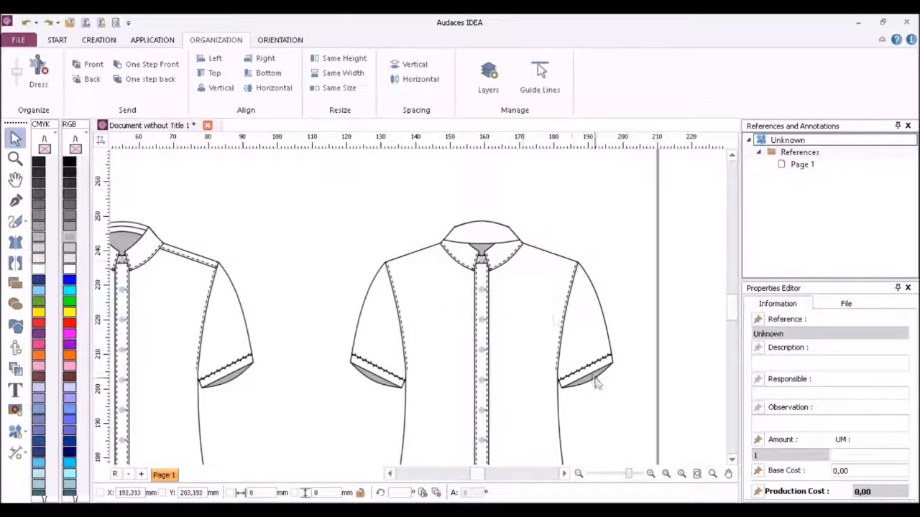
{"action": "left_click", "coordinate": [595, 379]}
{"action": "key", "text": "Delete"}
Delete the front placket with its buttons and the front collar flaps from the copied shirt.
{"action": "scroll", "coordinate": [402, 298], "scroll_direction": "down", "scroll_amount": 2}
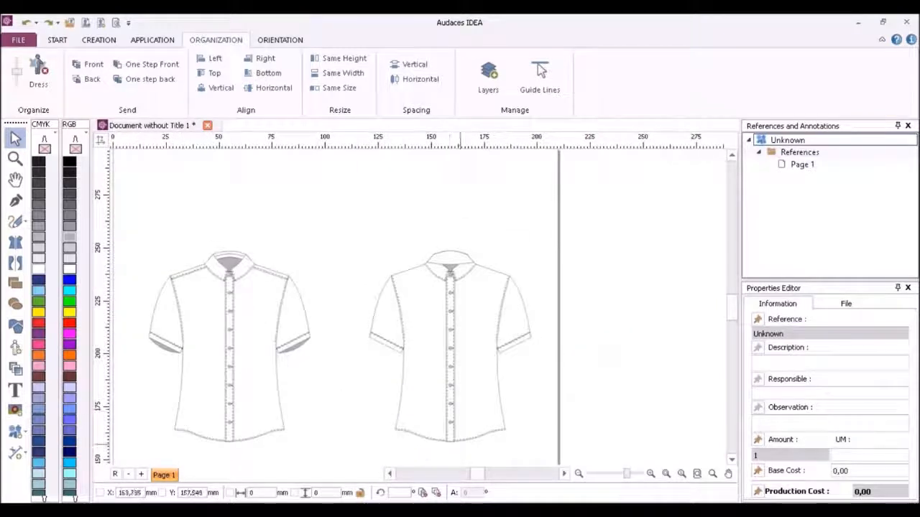
{"action": "left_click_drag", "start_coordinate": [434, 458], "coordinate": [466, 264]}
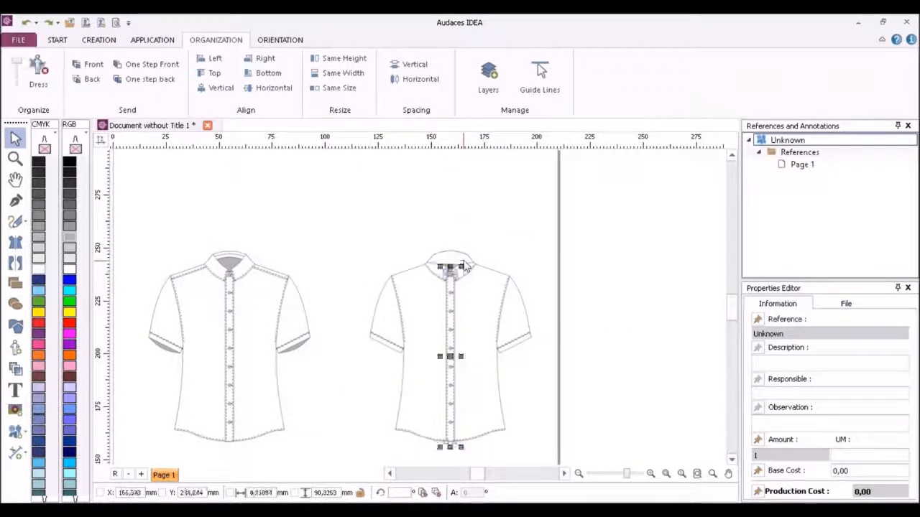
{"action": "key", "text": "Delete"}
{"action": "scroll", "coordinate": [459, 279], "scroll_direction": "up", "scroll_amount": 2}
{"action": "left_click", "coordinate": [459, 281]}
{"action": "key", "text": "Delete"}
Raise the centre of the copied shirt body's neckline behind the white collar so the grey neck opening is covered.
{"action": "scroll", "coordinate": [463, 240], "scroll_direction": "up", "scroll_amount": 3}
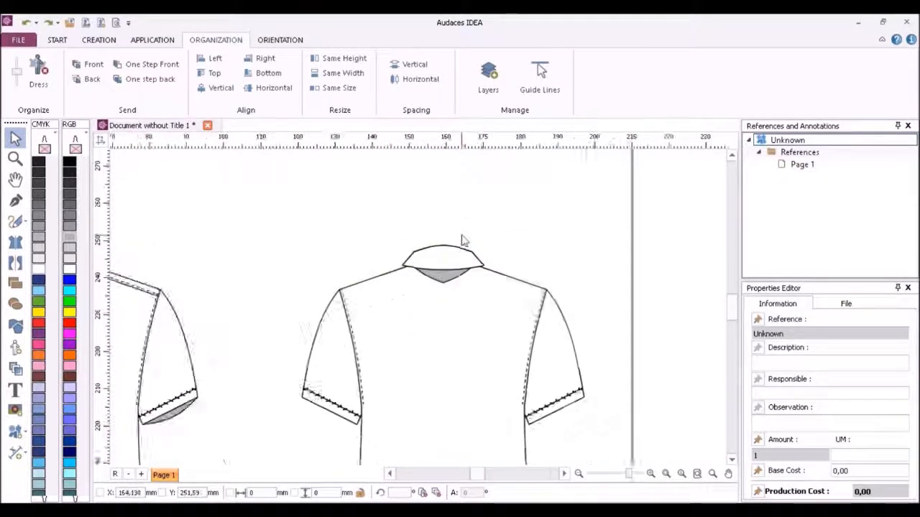
{"action": "left_click", "coordinate": [458, 311]}
{"action": "scroll", "coordinate": [445, 295], "scroll_direction": "up", "scroll_amount": 1}
{"action": "left_click_drag", "start_coordinate": [446, 294], "coordinate": [410, 269]}
{"action": "scroll", "coordinate": [389, 322], "scroll_direction": "down", "scroll_amount": 2}
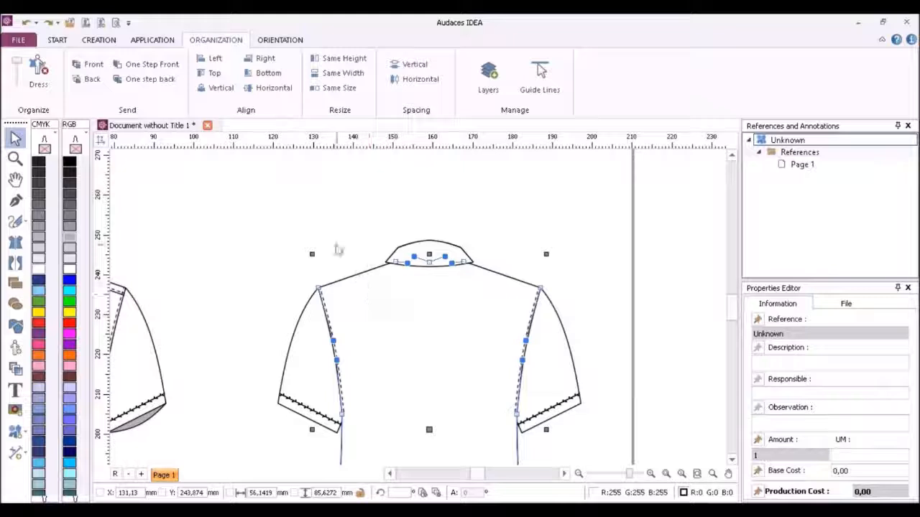
{"action": "left_click", "coordinate": [337, 250]}
Draw a mirrored, upward-curving yoke line about 47.1 by 5.4 mm across the back between the two armhole seams.
{"action": "left_click", "coordinate": [15, 242]}
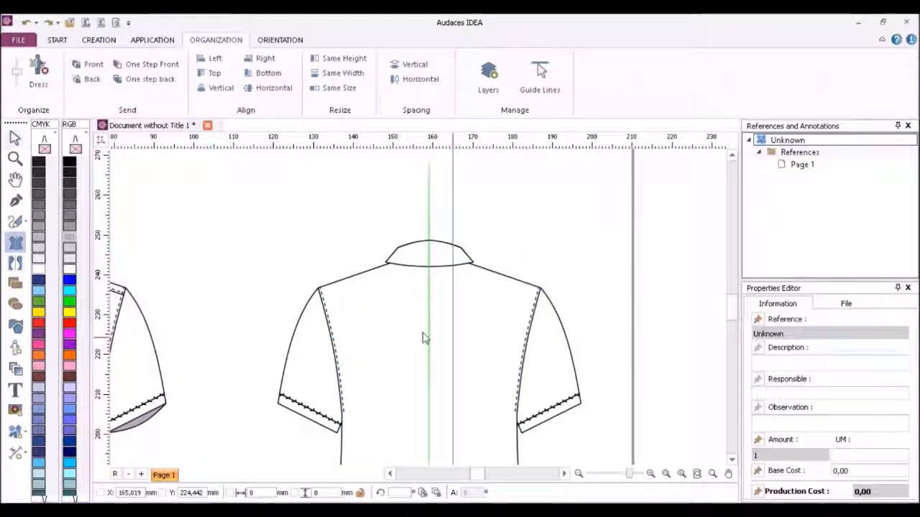
{"action": "scroll", "coordinate": [423, 334], "scroll_direction": "up", "scroll_amount": 2}
{"action": "left_click", "coordinate": [435, 352]}
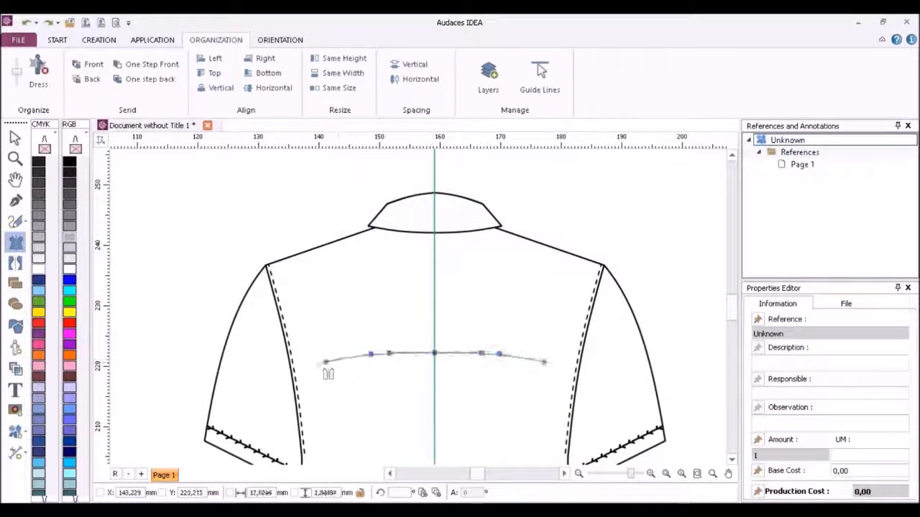
{"action": "left_click", "coordinate": [294, 385]}
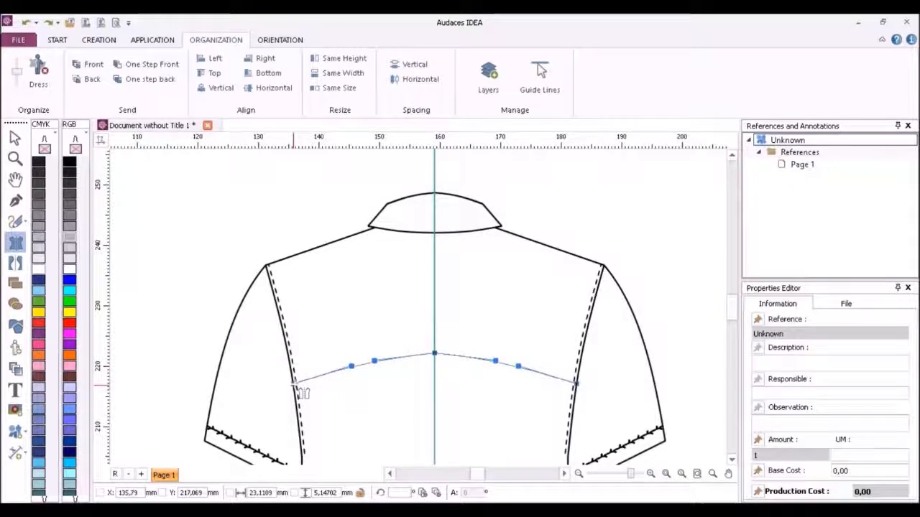
{"action": "right_click", "coordinate": [373, 416]}
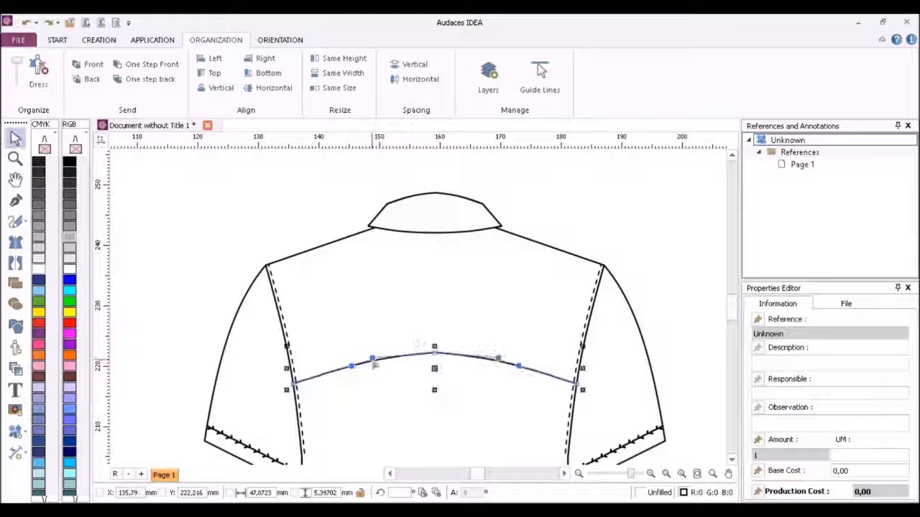
Apply the dashed stitching effect along the lower edge of the back collar.
{"action": "left_click", "coordinate": [460, 245]}
{"action": "left_click", "coordinate": [452, 234]}
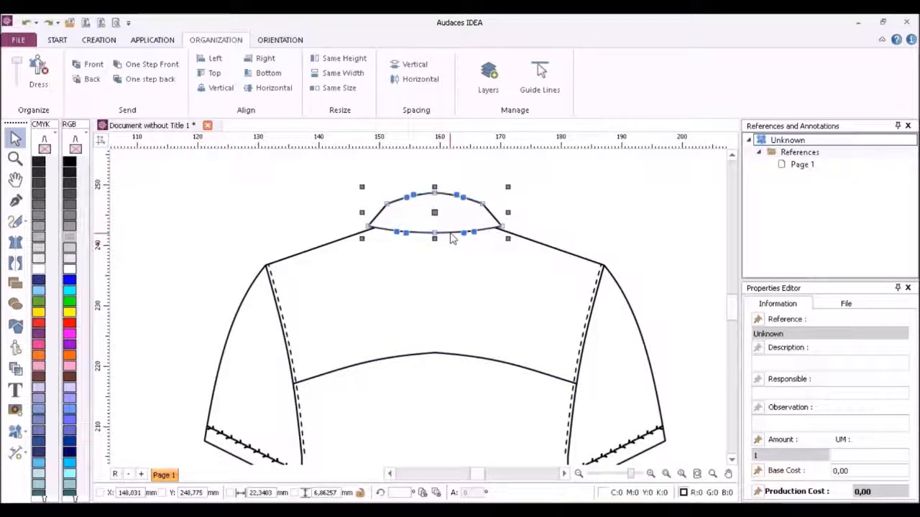
{"action": "left_click", "coordinate": [411, 233]}
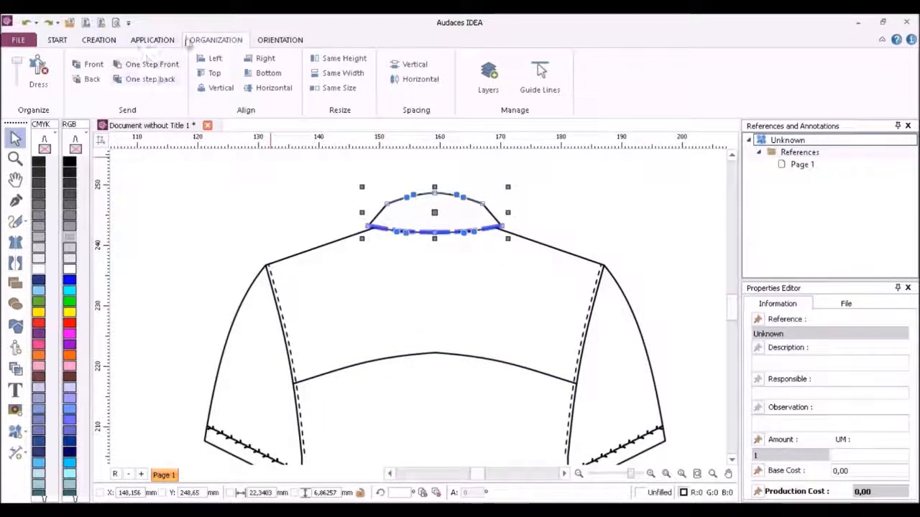
{"action": "left_click", "coordinate": [153, 40]}
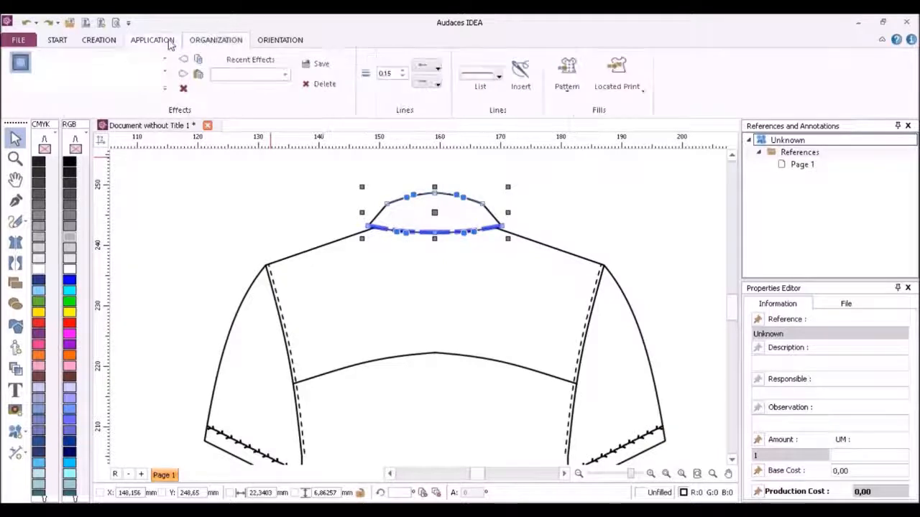
{"action": "left_click", "coordinate": [378, 374]}
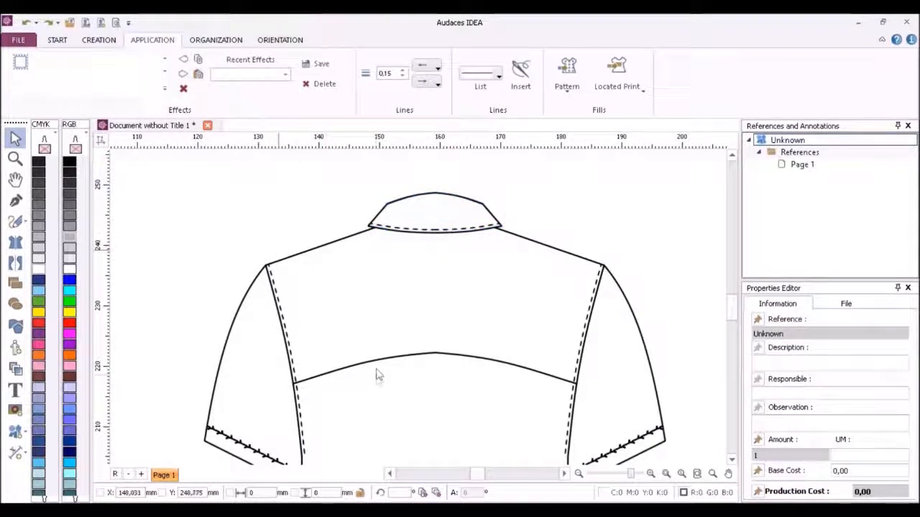
Apply the same dashed stitching effect along the curved back yoke line.
{"action": "left_click", "coordinate": [384, 361]}
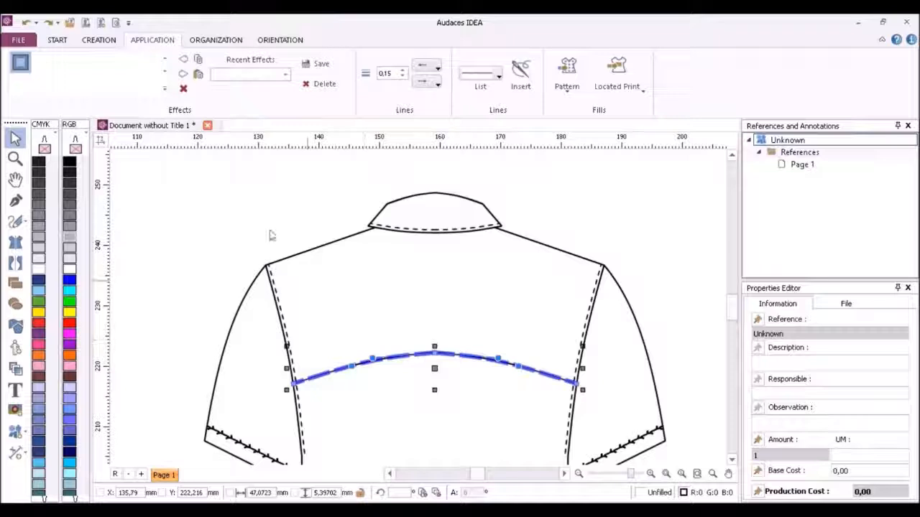
{"action": "left_click", "coordinate": [199, 75]}
{"action": "left_click", "coordinate": [328, 40]}
{"action": "left_click", "coordinate": [197, 87]}
{"action": "left_click", "coordinate": [198, 86]}
{"action": "left_click", "coordinate": [198, 87]}
{"action": "left_click", "coordinate": [199, 86]}
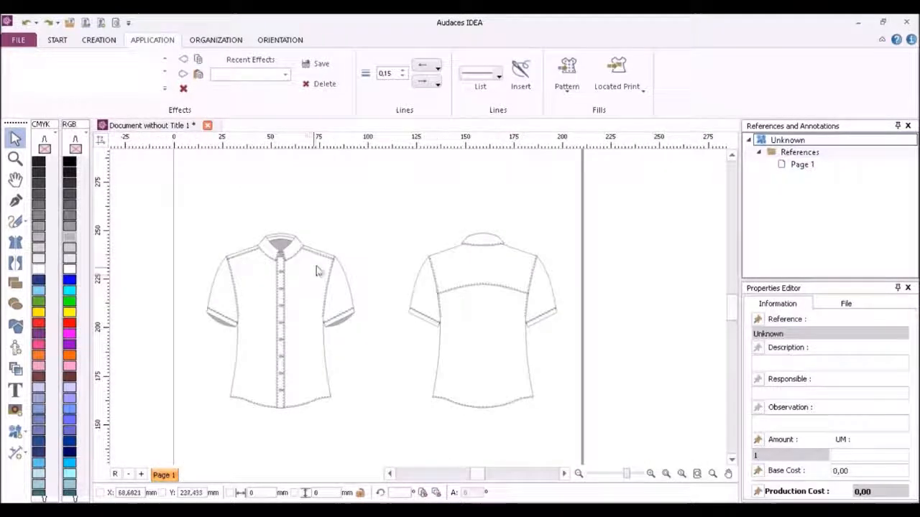
Insert the standard custom shape FP021 at about 7.1 by 7.1 mm between the two shirts and colour it black.
{"action": "scroll", "coordinate": [371, 251], "scroll_direction": "up", "scroll_amount": 3}
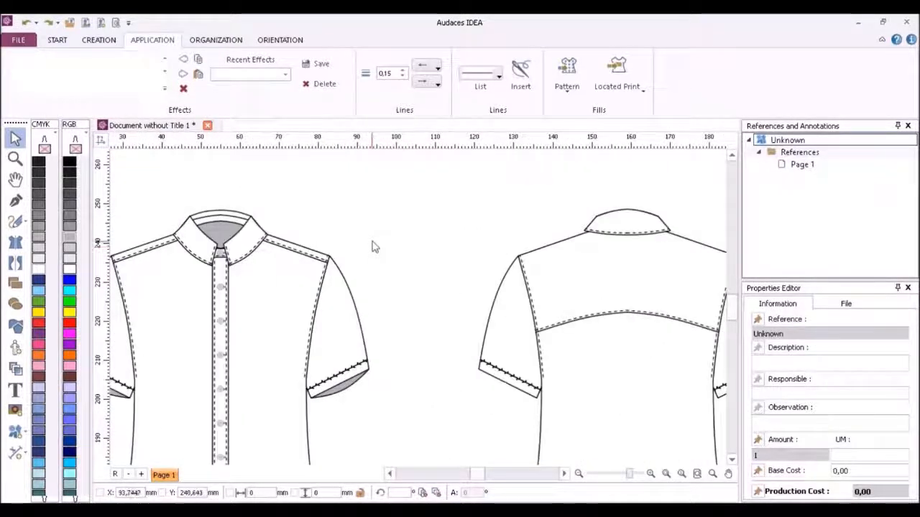
{"action": "left_click", "coordinate": [15, 325]}
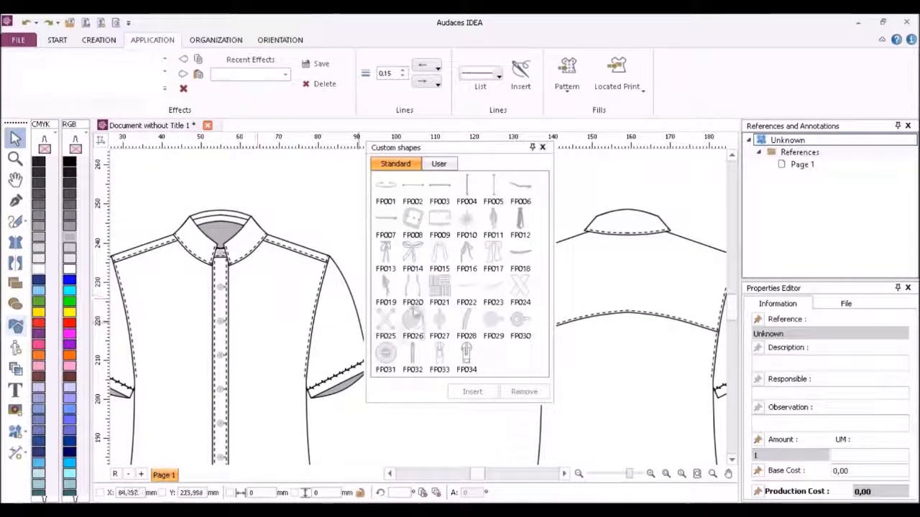
{"action": "left_click", "coordinate": [440, 291]}
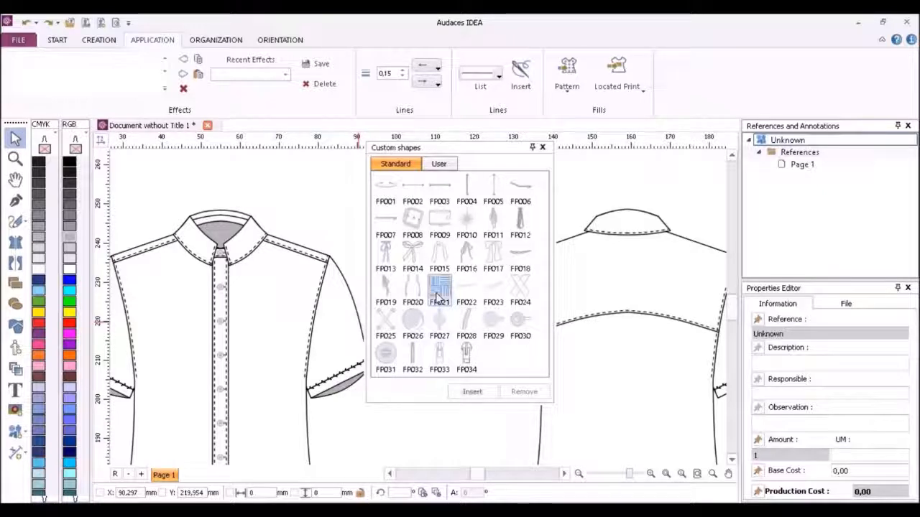
{"action": "left_click", "coordinate": [482, 394]}
{"action": "left_click", "coordinate": [542, 148]}
{"action": "left_click_drag", "start_coordinate": [367, 198], "coordinate": [397, 227]}
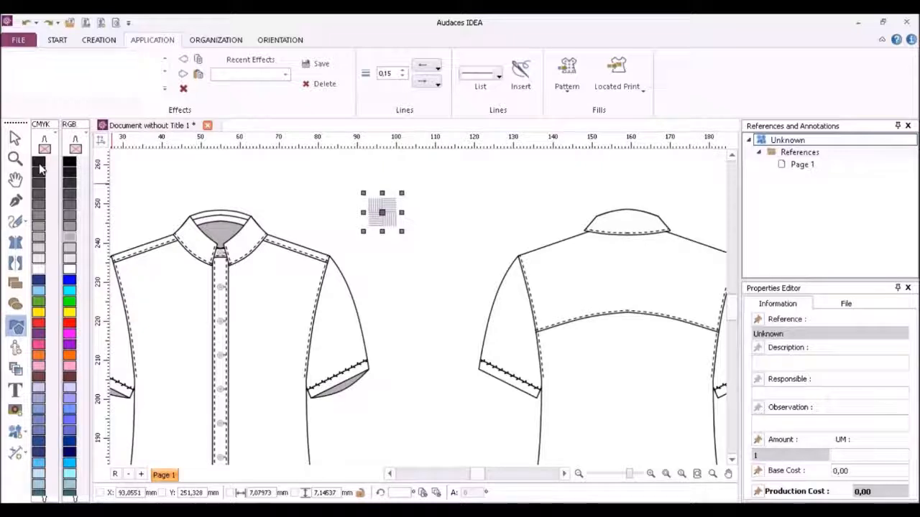
{"action": "left_click", "coordinate": [39, 164]}
{"action": "left_click", "coordinate": [15, 138]}
{"action": "left_click", "coordinate": [255, 174]}
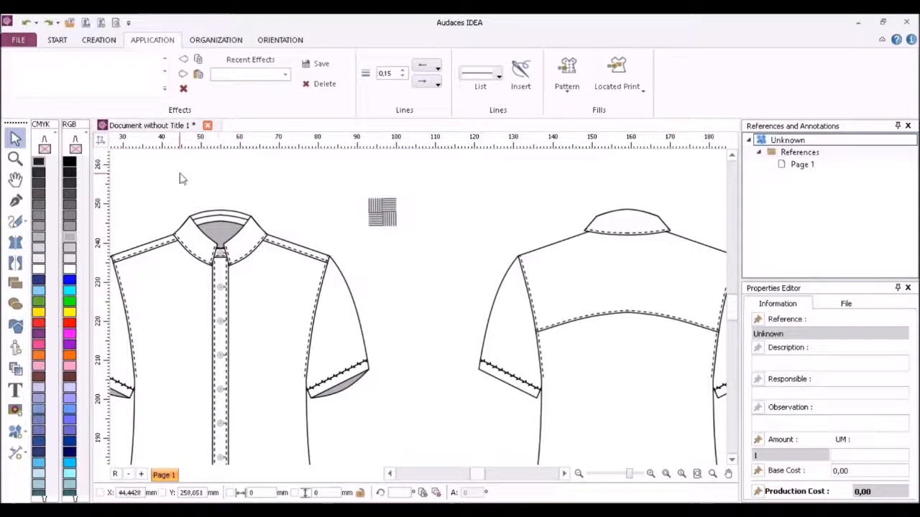
{"action": "scroll", "coordinate": [182, 178], "scroll_direction": "up", "scroll_amount": 2}
{"action": "left_click", "coordinate": [492, 227]}
{"action": "left_click", "coordinate": [574, 88]}
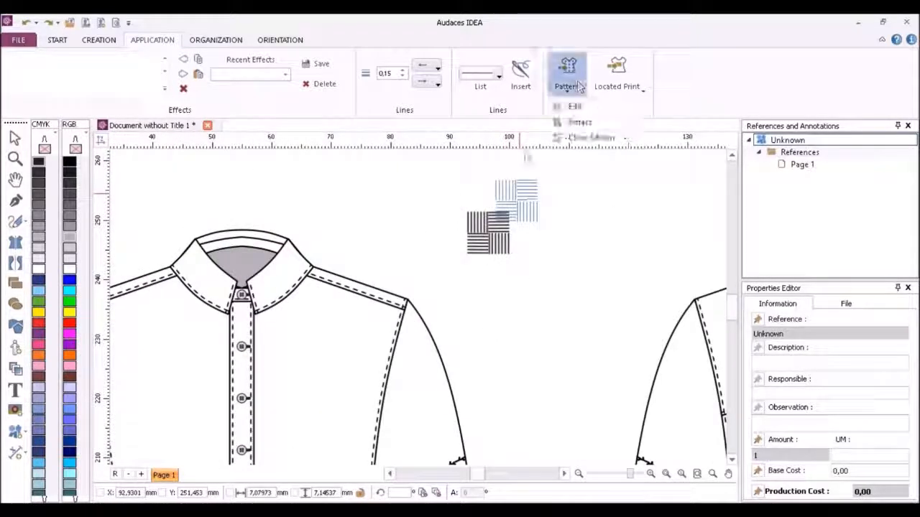
{"action": "left_click", "coordinate": [436, 197]}
{"action": "left_click", "coordinate": [431, 239]}
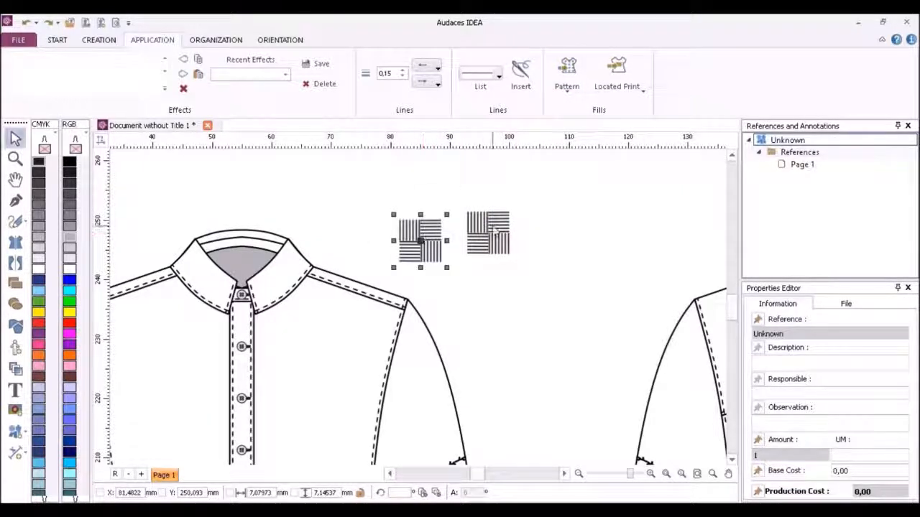
{"action": "key", "text": "Delete"}
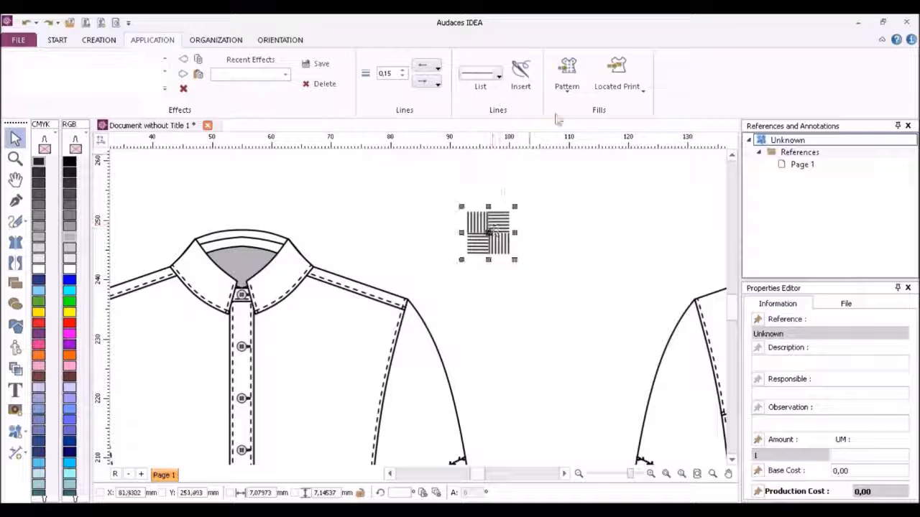
Fill the front shirt's grey neck opening with a repeating pattern made from the FP021 motif.
{"action": "scroll", "coordinate": [338, 277], "scroll_direction": "down", "scroll_amount": 2}
{"action": "scroll", "coordinate": [331, 280], "scroll_direction": "up", "scroll_amount": 3}
{"action": "left_click", "coordinate": [329, 249]}
Edit the neck opening's repeating pattern, setting its X and Y distances to 3,00, and finish the editing.
{"action": "double_click", "coordinate": [330, 248]}
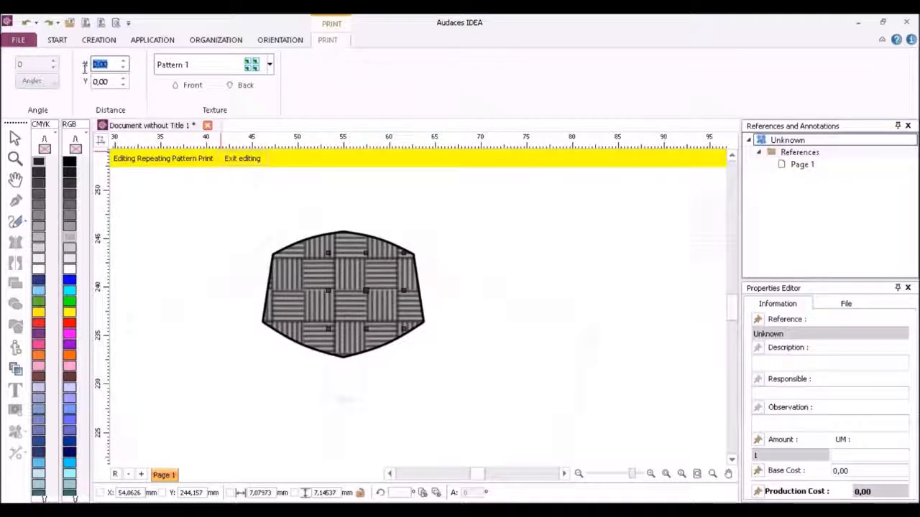
{"action": "left_click_drag", "start_coordinate": [108, 82], "coordinate": [86, 88]}
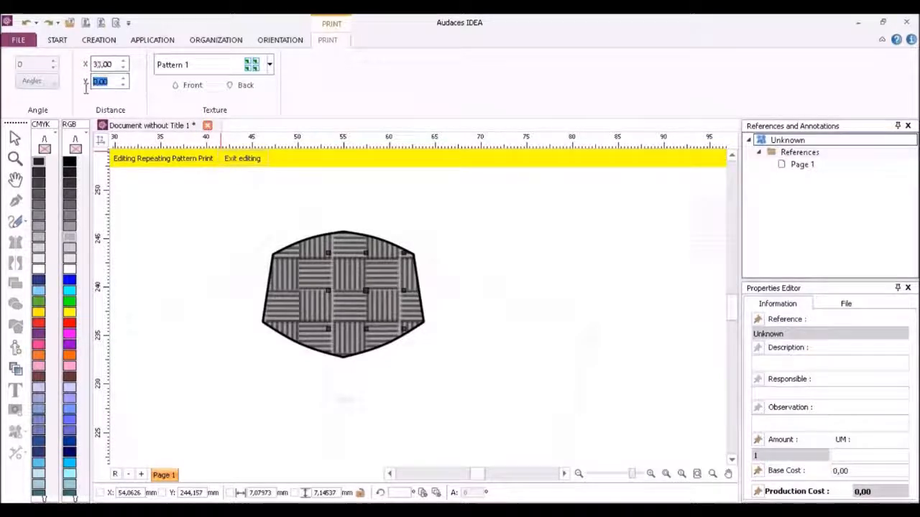
{"action": "left_click", "coordinate": [123, 68]}
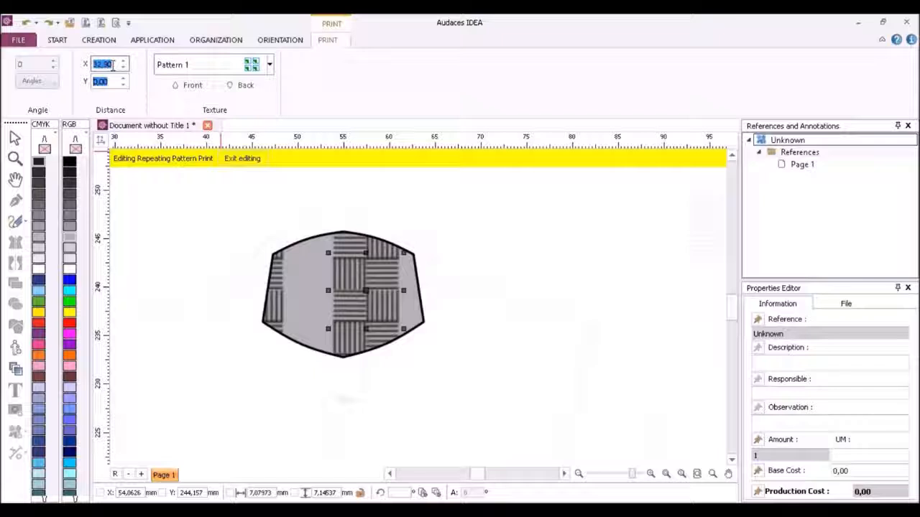
{"action": "type", "text": "3"}
{"action": "key", "text": "Return"}
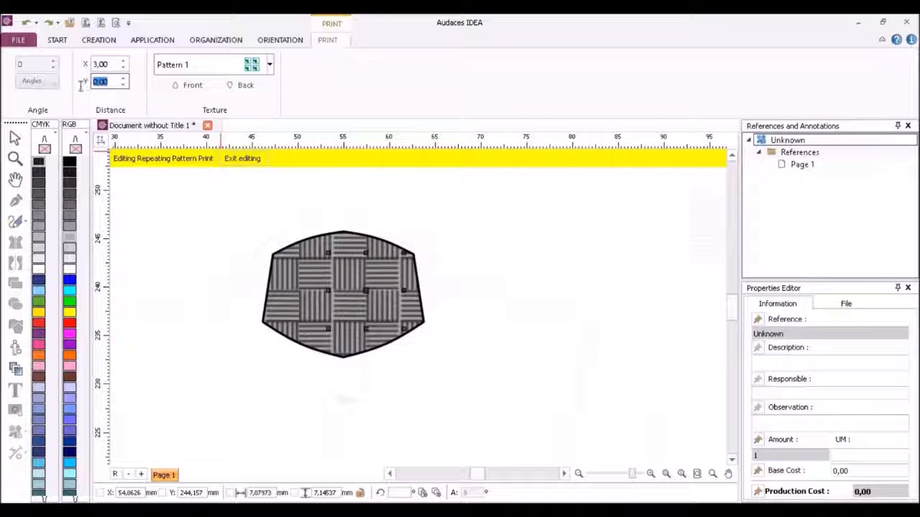
{"action": "key", "text": "Return"}
{"action": "left_click", "coordinate": [241, 159]}
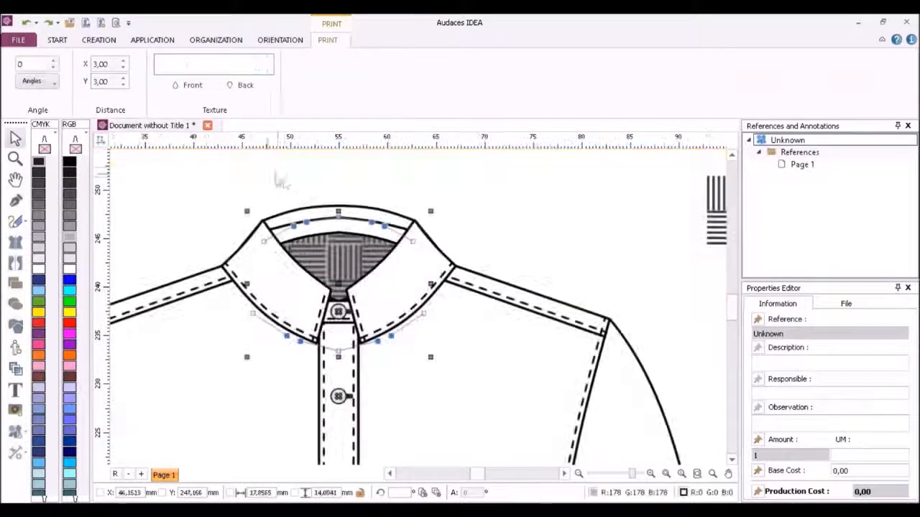
Copy the neck opening's pattern effect onto both grey sleeve openings and delete the loose FP021 motif.
{"action": "left_click", "coordinate": [152, 40]}
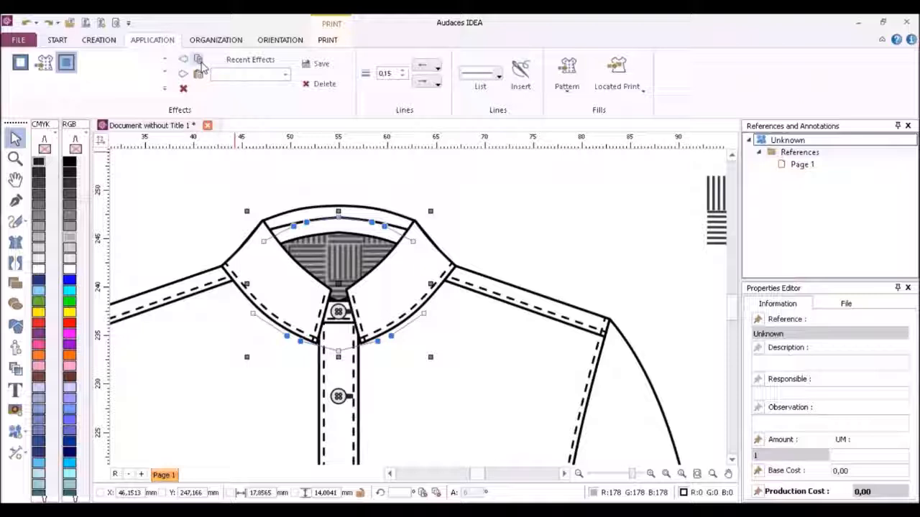
{"action": "scroll", "coordinate": [307, 190], "scroll_direction": "down", "scroll_amount": 3}
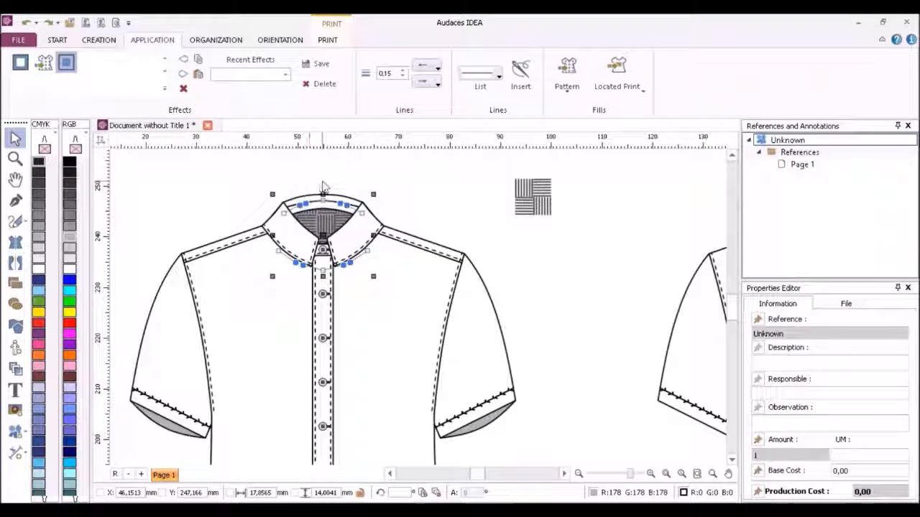
{"action": "left_click", "coordinate": [439, 360]}
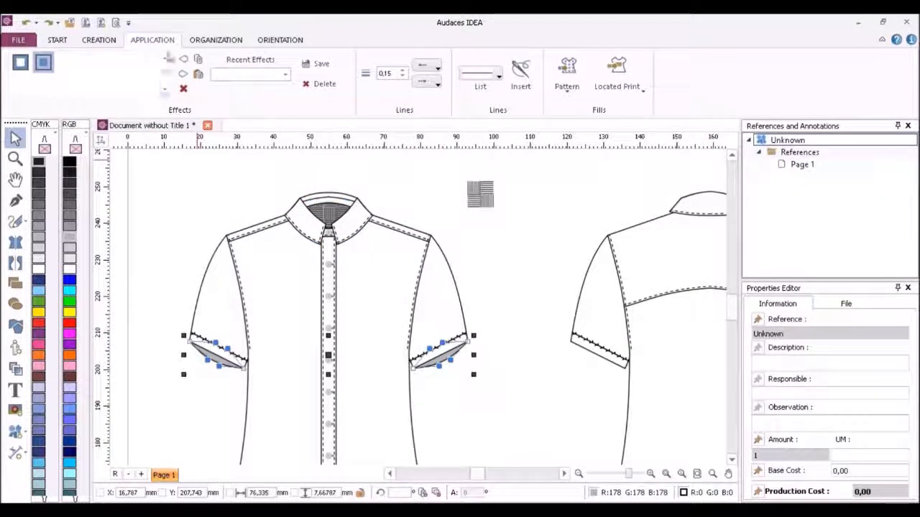
{"action": "left_click", "coordinate": [199, 75]}
{"action": "left_click", "coordinate": [481, 196]}
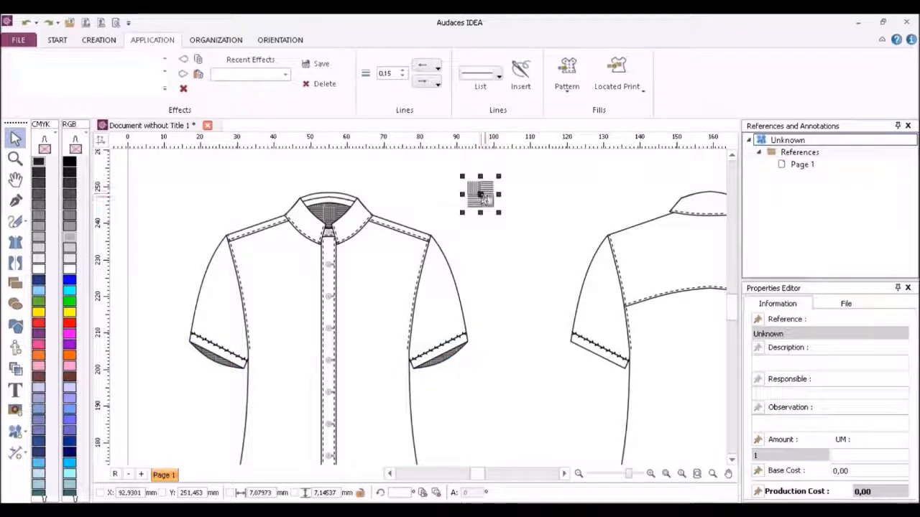
{"action": "key", "text": "Delete"}
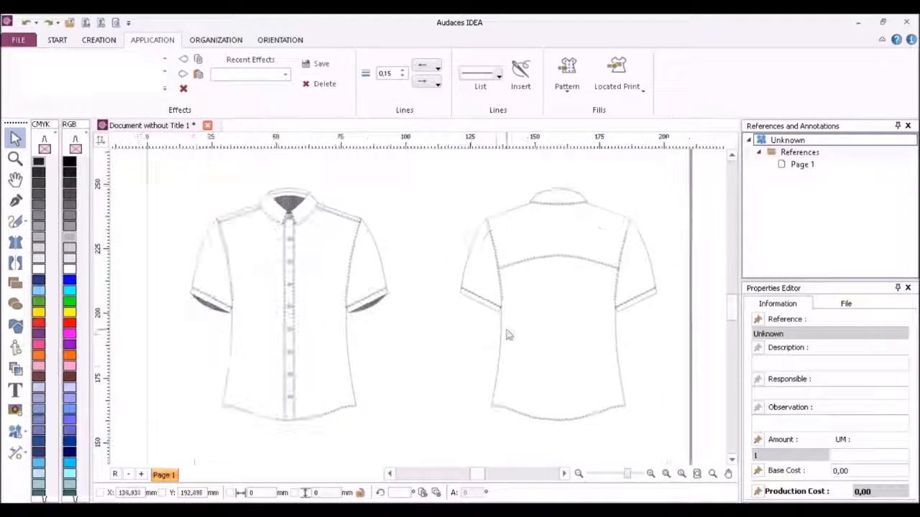